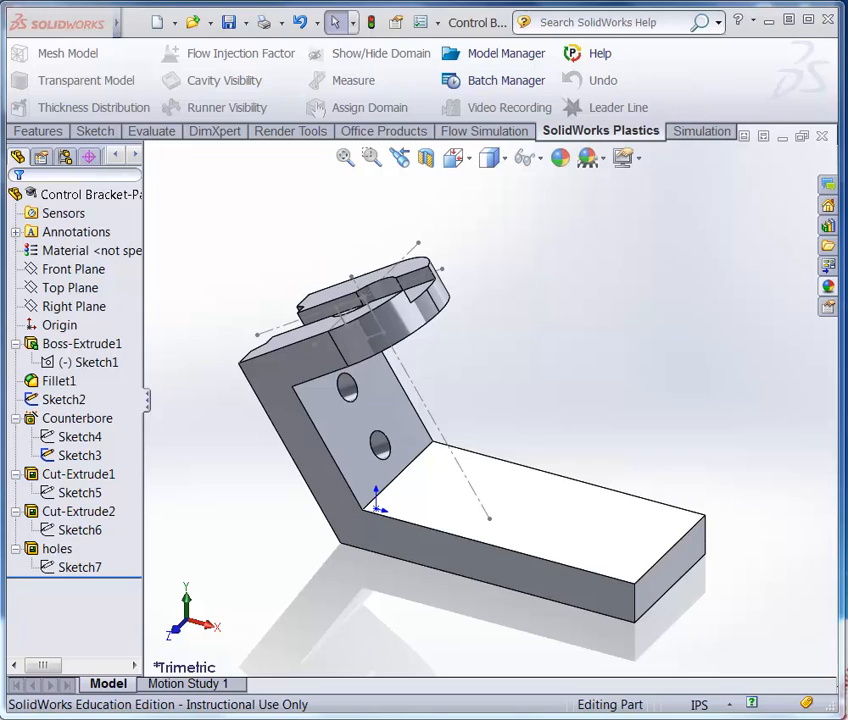
- Start a new sketch on the upper face of the bracket's flat base
key(alt+Tab)
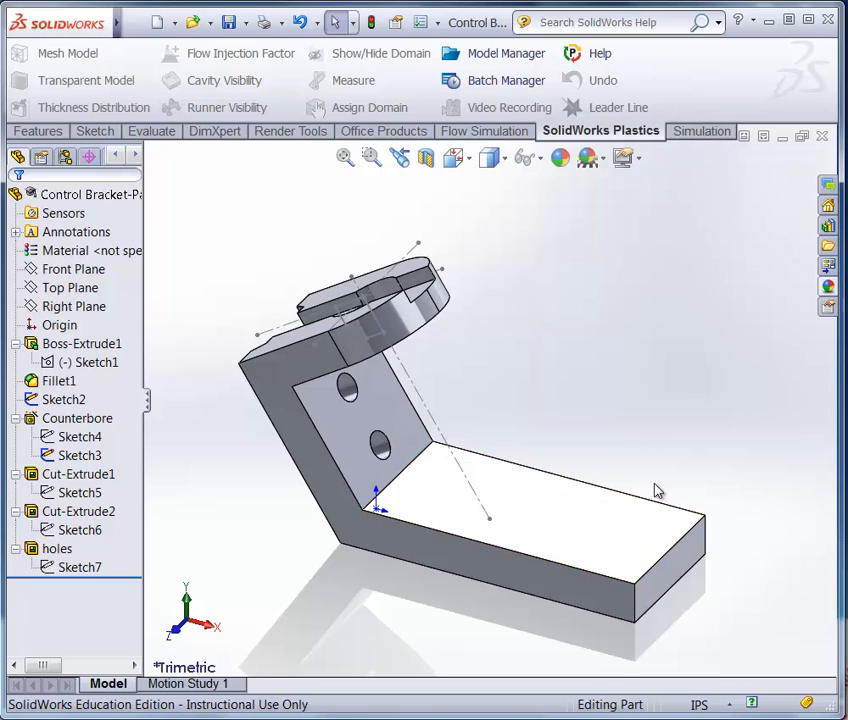
scroll(627, 558, down, 3)
scroll(626, 545, down, 3)
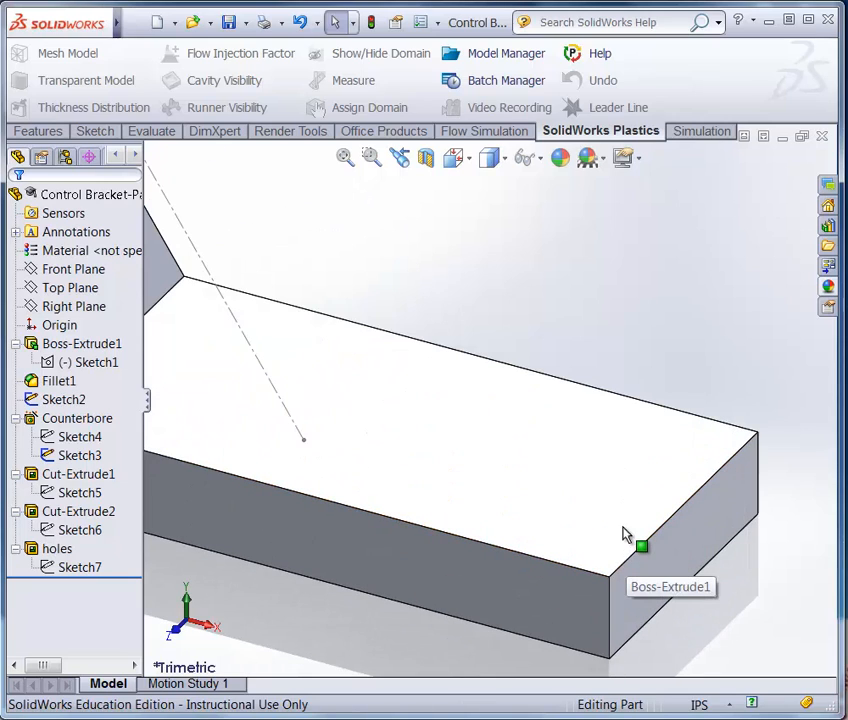
click(597, 461)
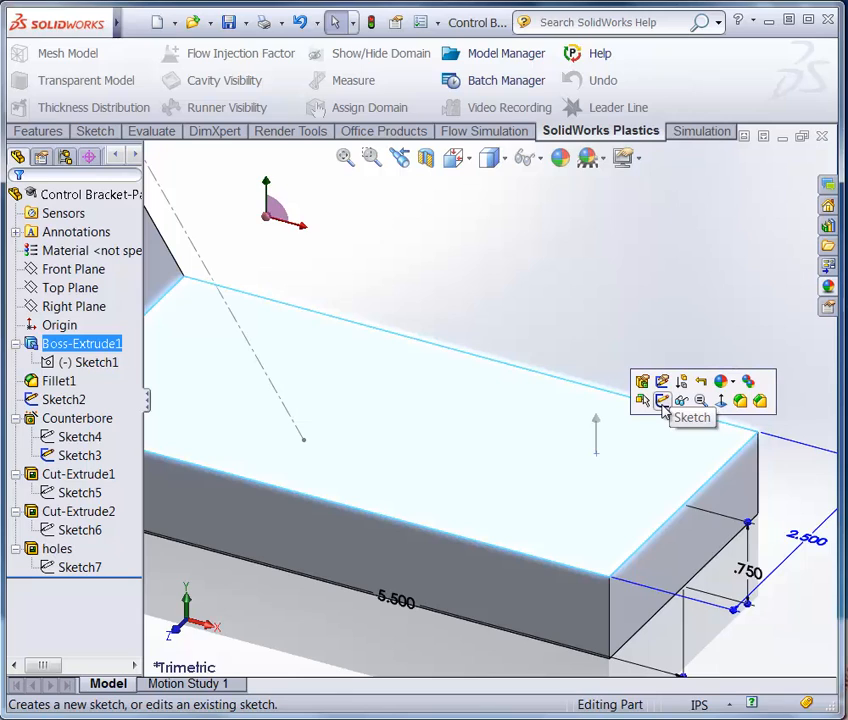
click(662, 402)
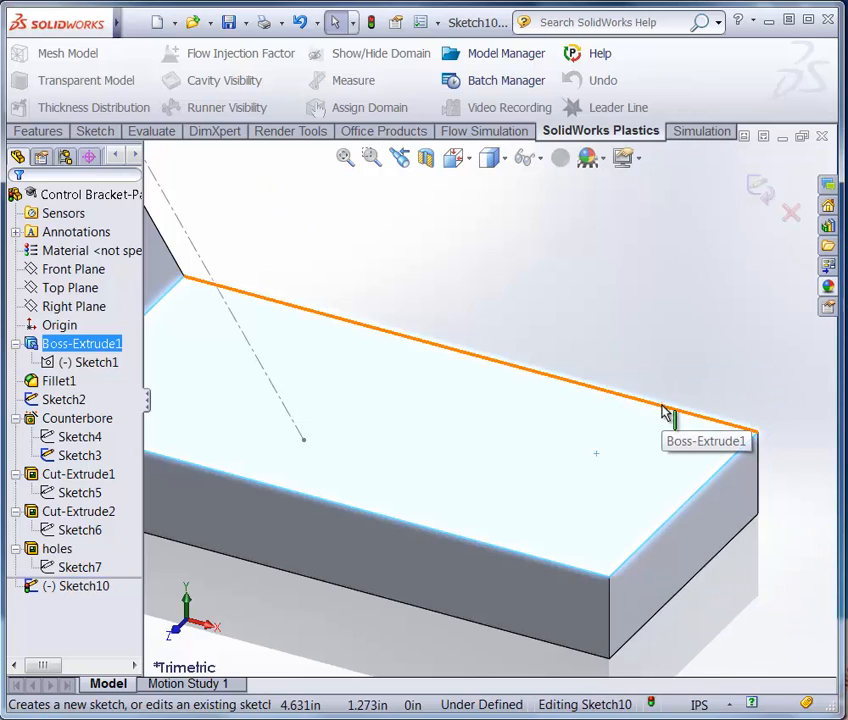
click(72, 591)
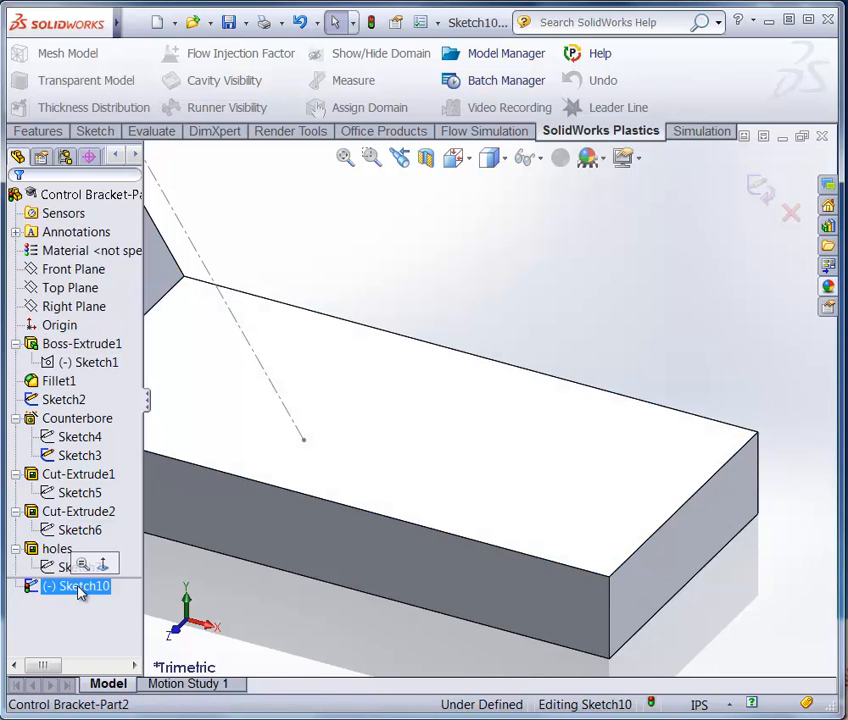
click(104, 569)
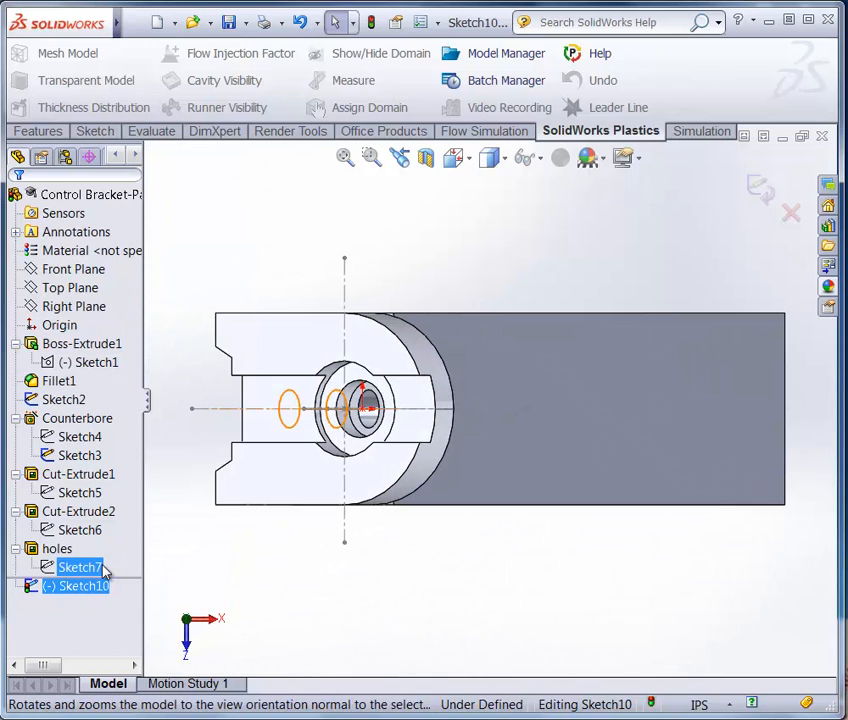
scroll(745, 397, down, 4)
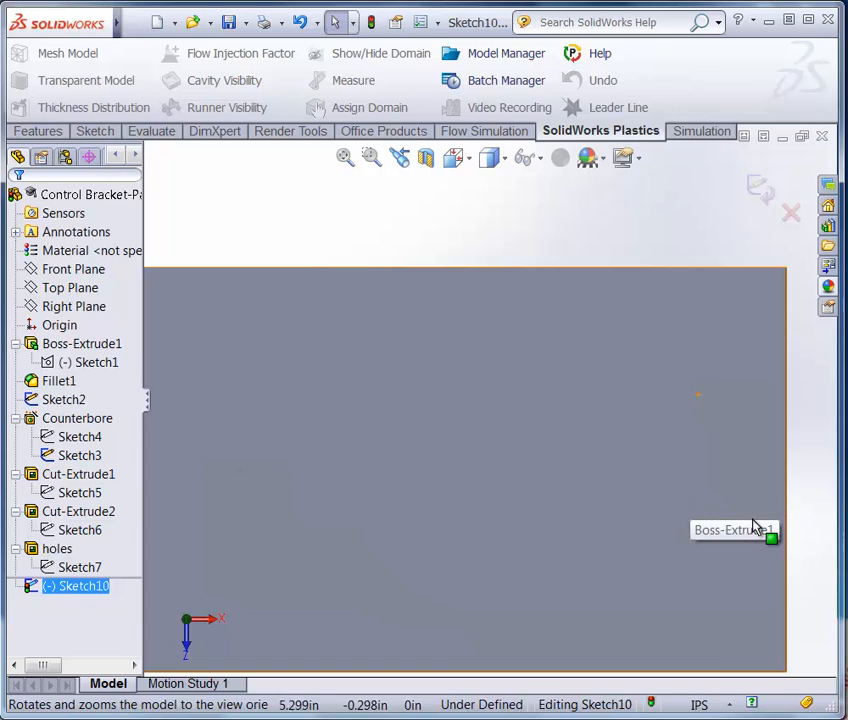
scroll(752, 519, up, 3)
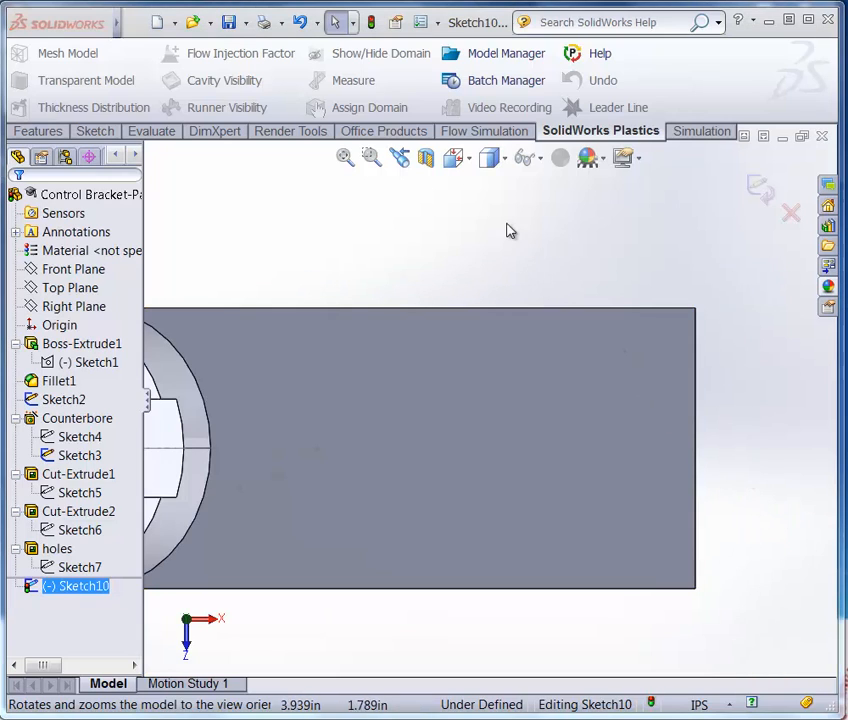
click(472, 163)
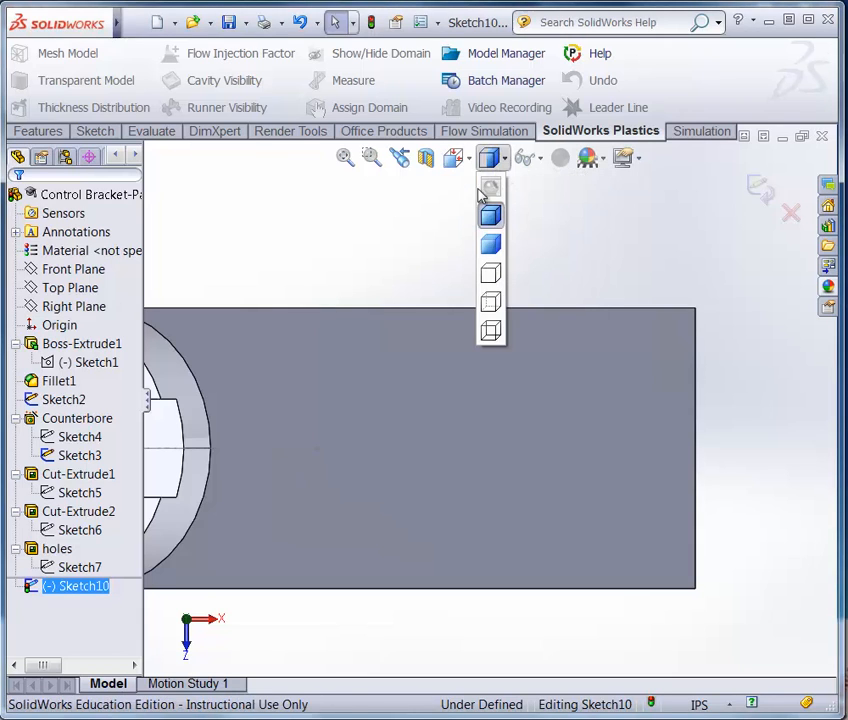
click(570, 215)
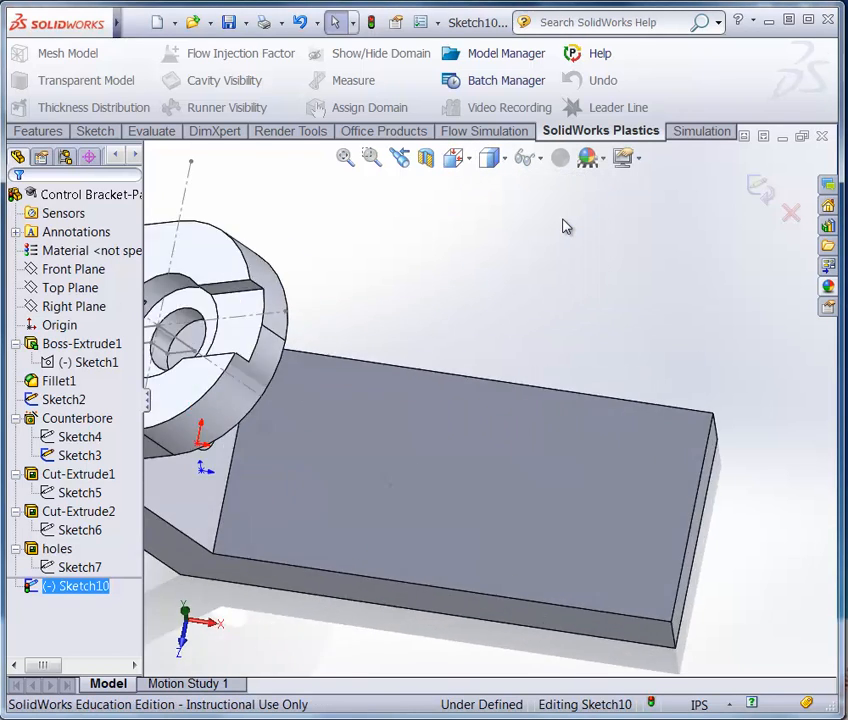
- Sketch a corner rectangle about 1.57 by 0.75 in on the base's upper face, near its free end
scroll(652, 503, down, 3)
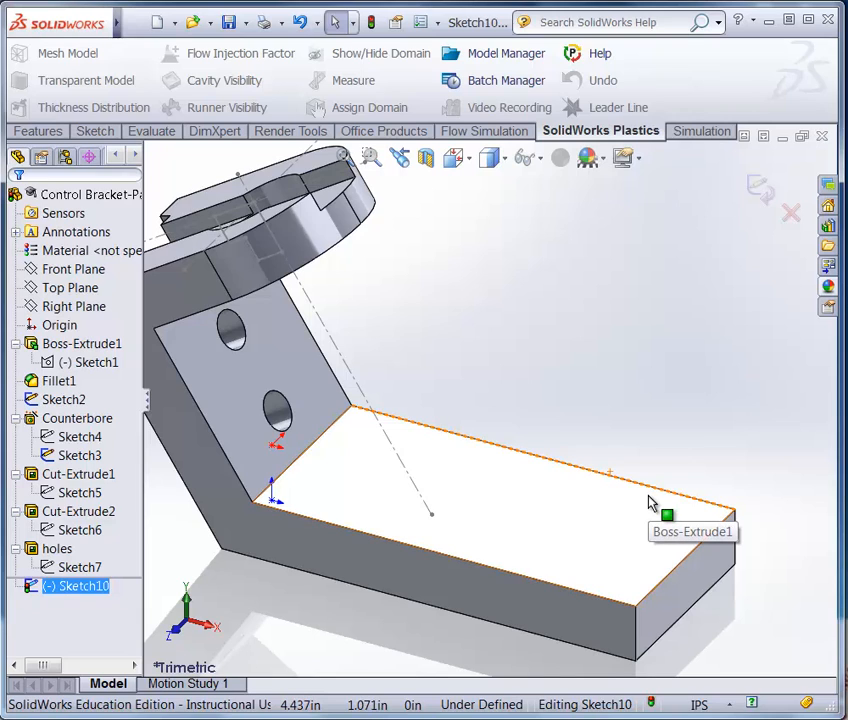
scroll(650, 502, down, 3)
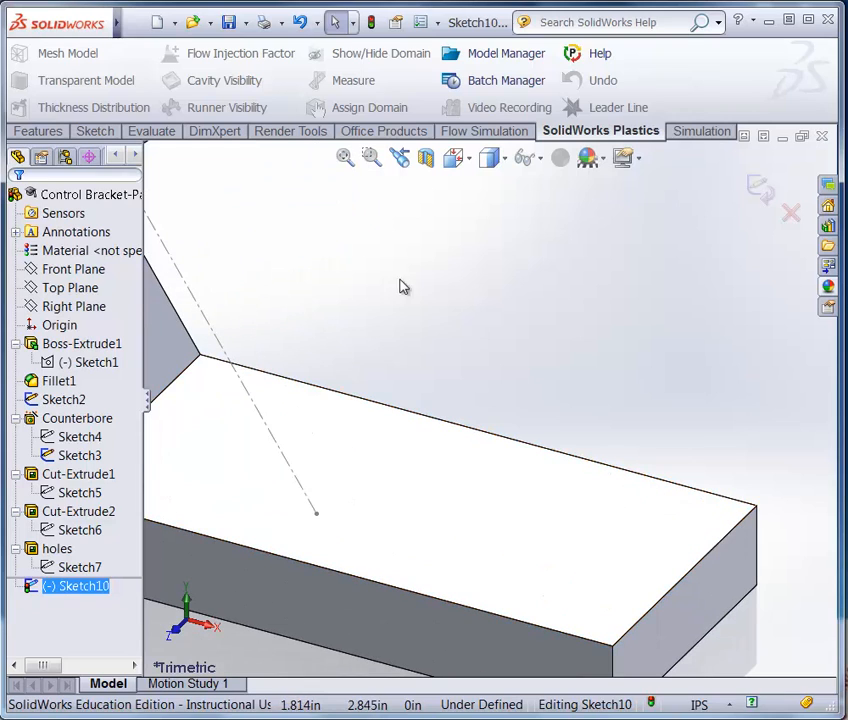
click(94, 131)
click(133, 80)
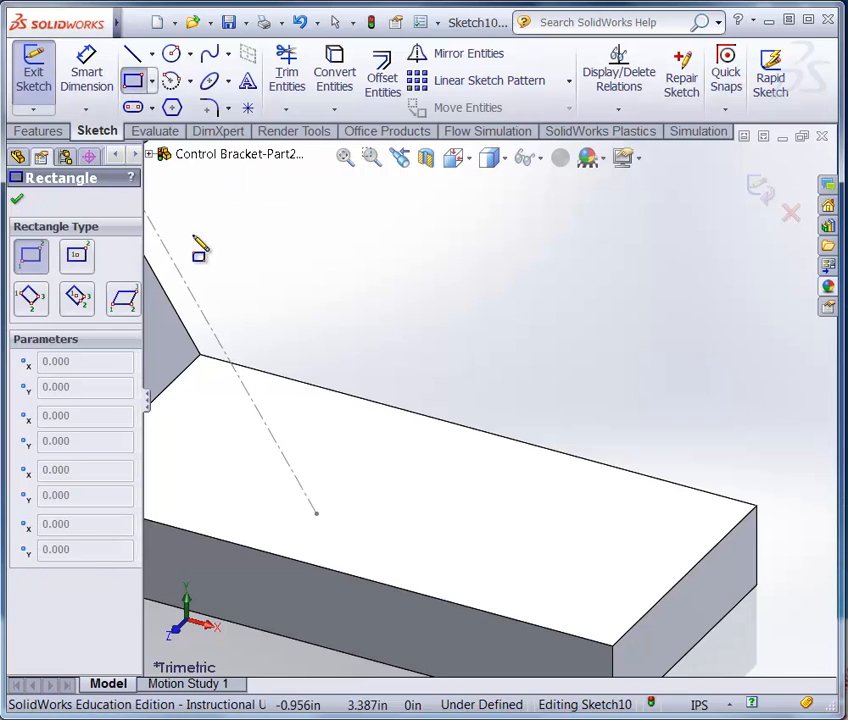
drag(466, 490, 595, 577)
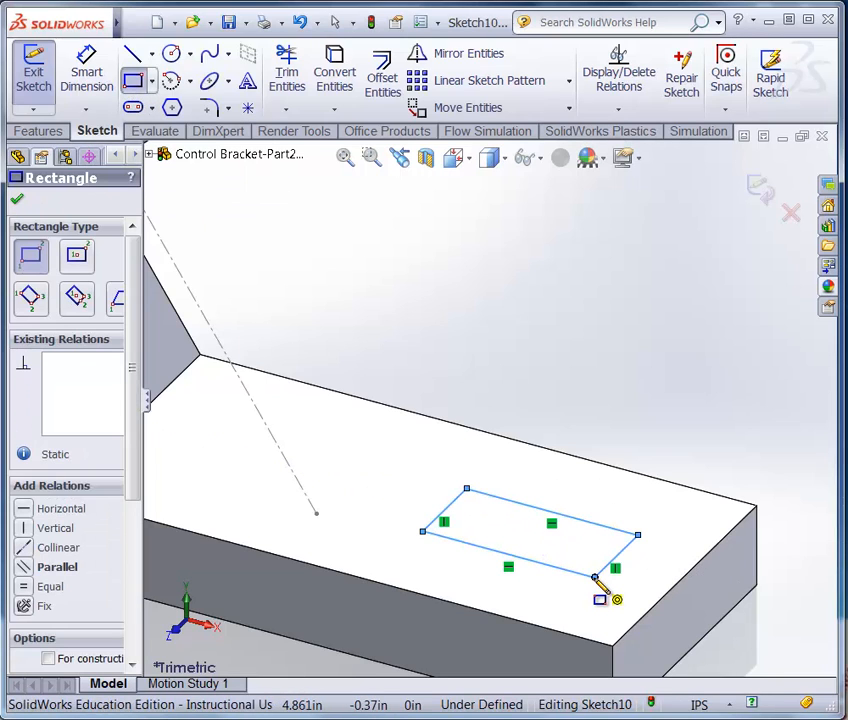
- Dimension the gap between the rectangle's nearest side and the base's free end edge as 0.563 in
click(105, 72)
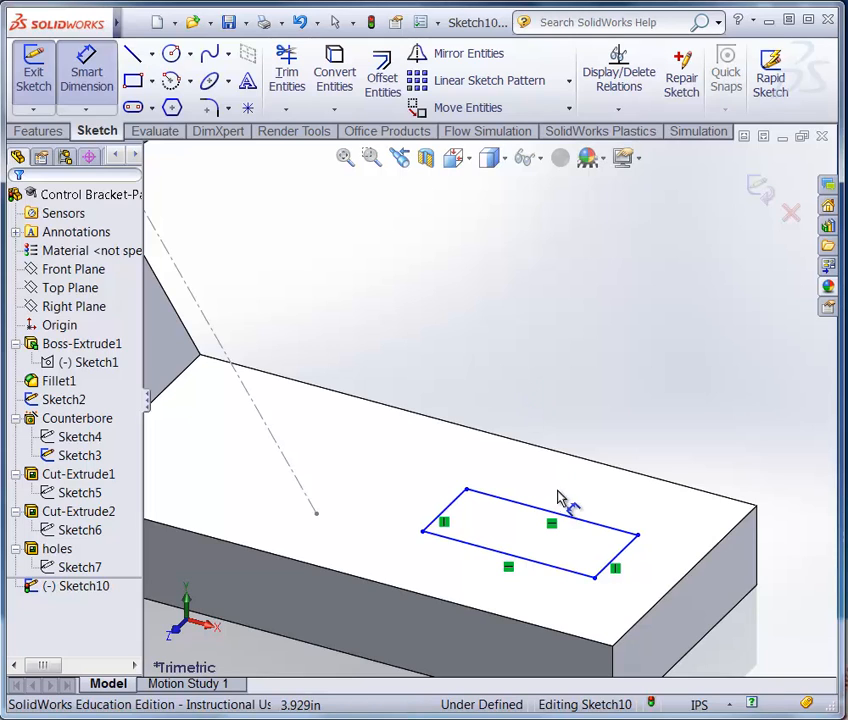
click(620, 556)
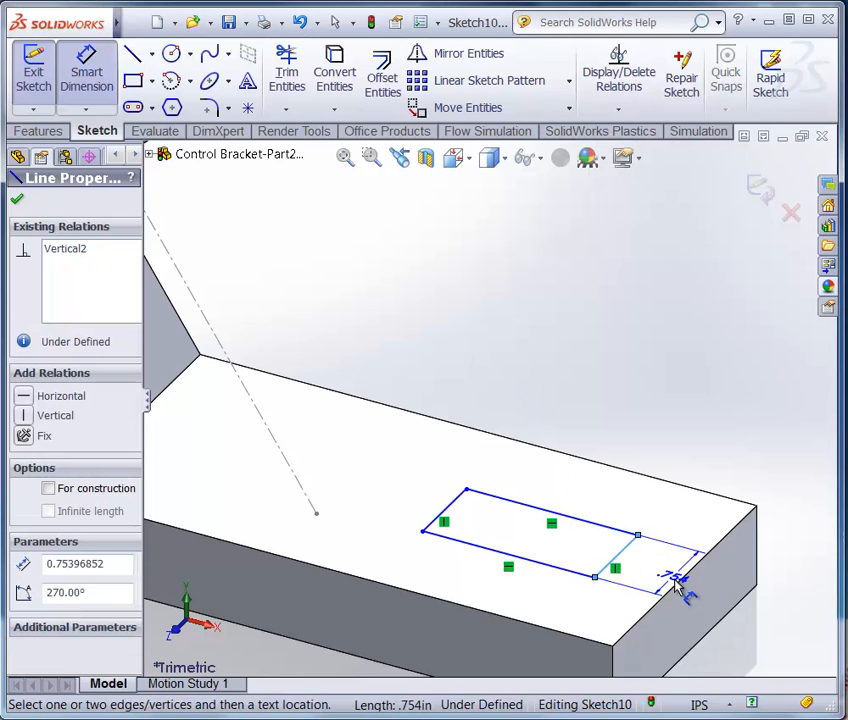
click(682, 589)
scroll(680, 590, up, 4)
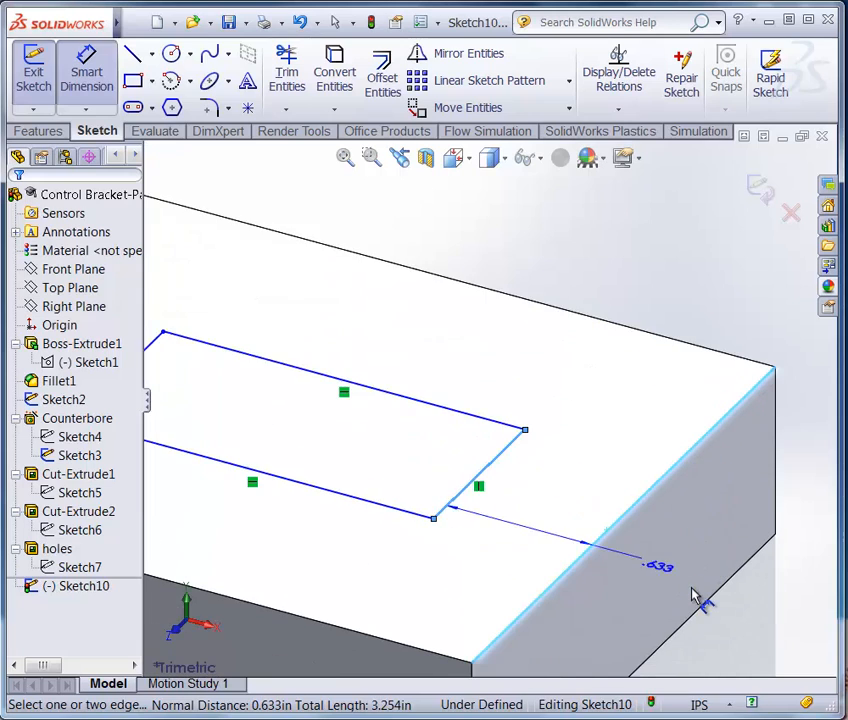
click(657, 541)
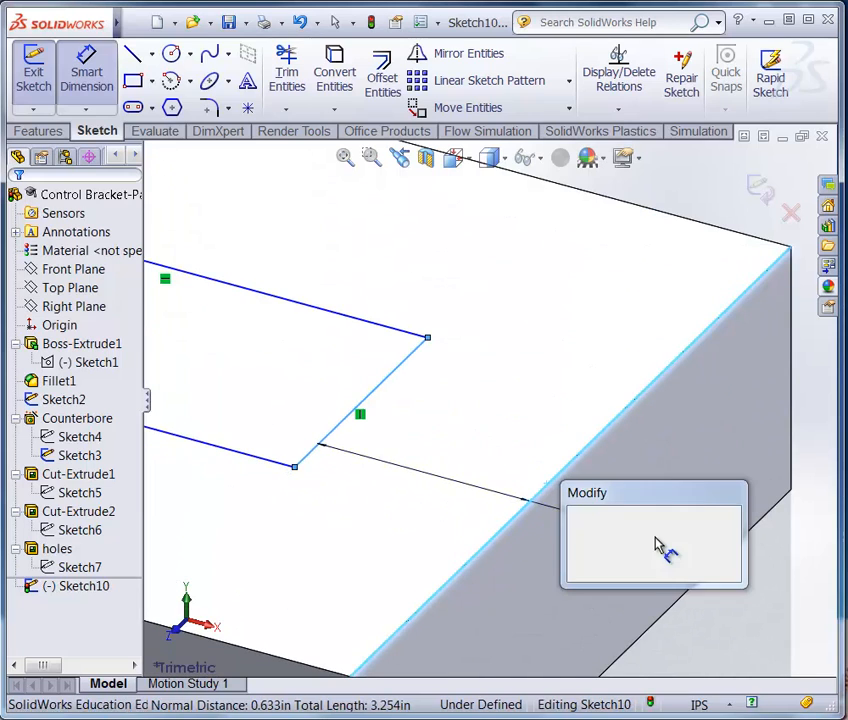
key(BackSpace)
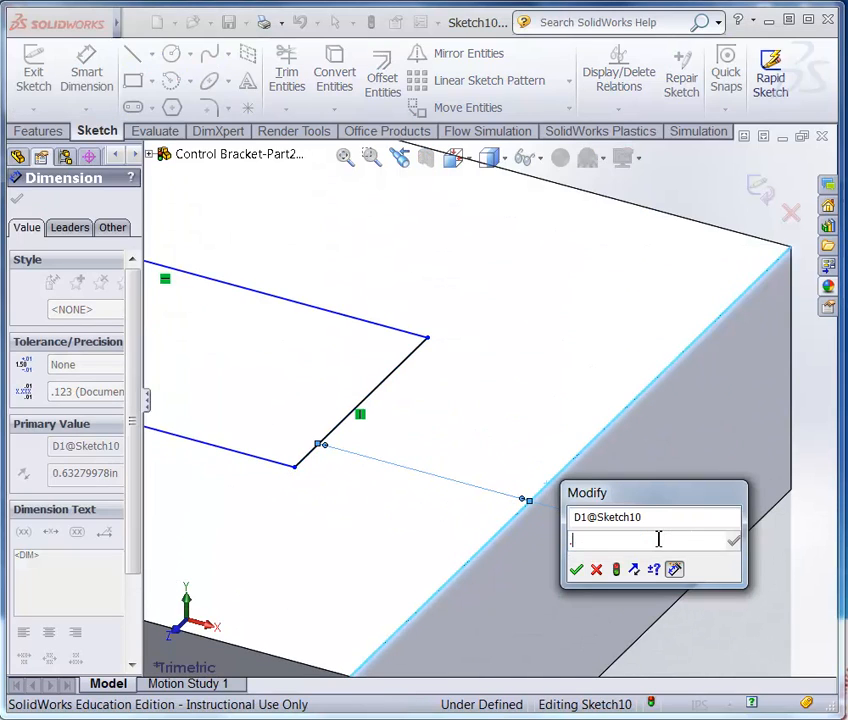
text(.563)
key(Return)
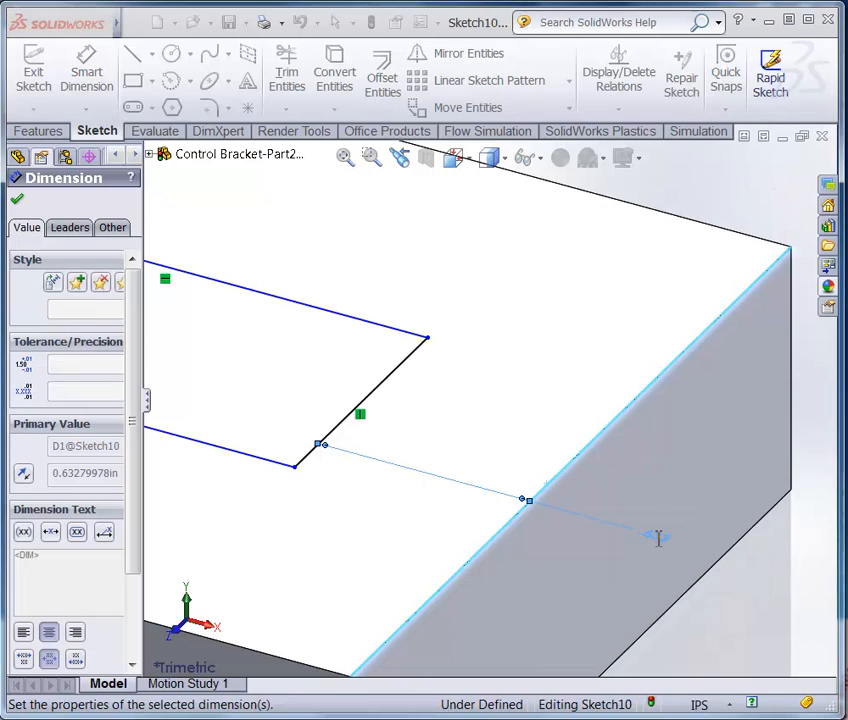
- Dimension the rectangle's side running along the base's length as 2.25 in
scroll(650, 552, down, 2)
scroll(600, 530, down, 2)
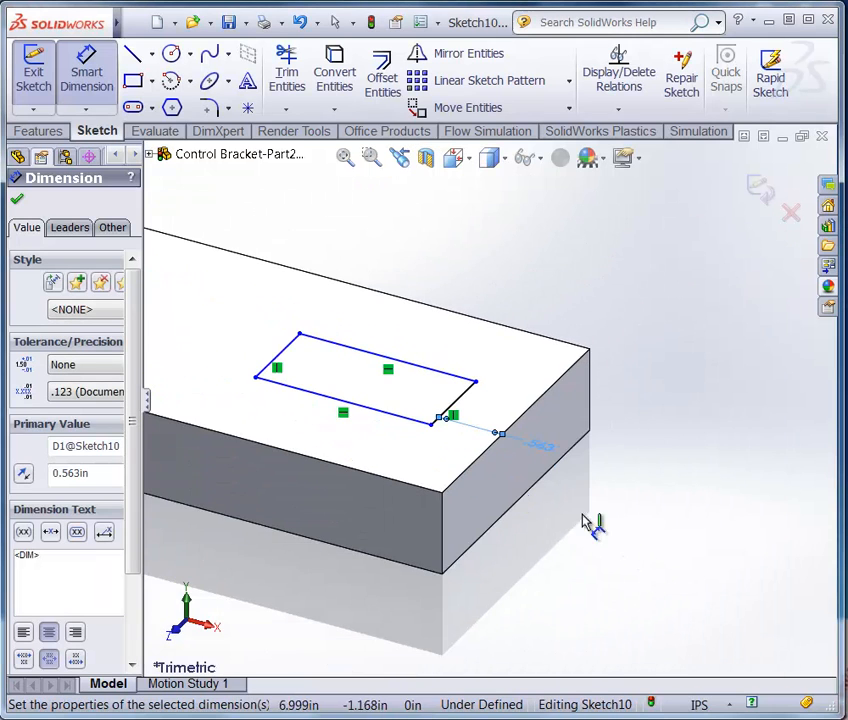
scroll(350, 403, up, 3)
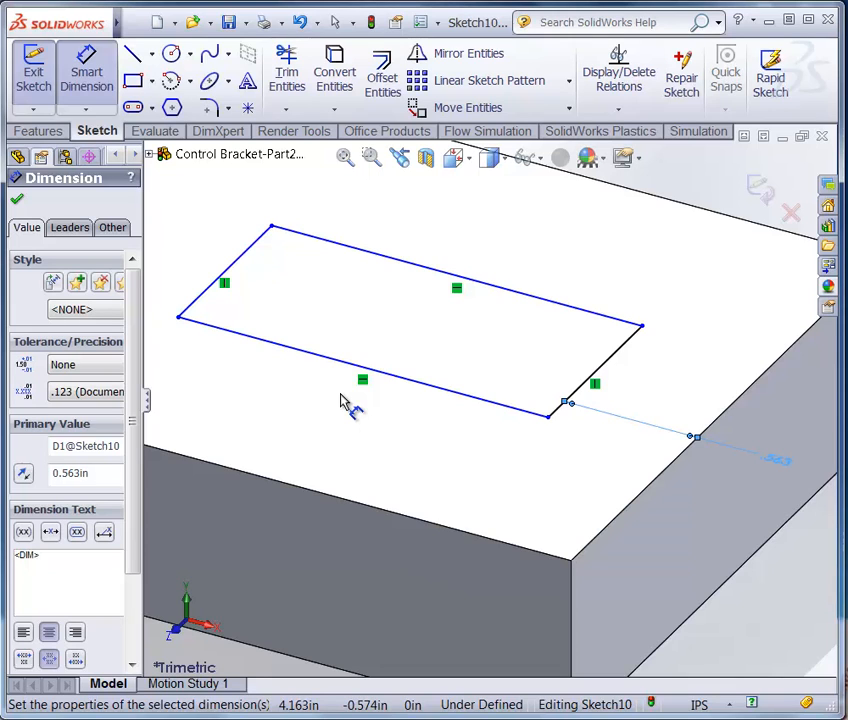
click(445, 274)
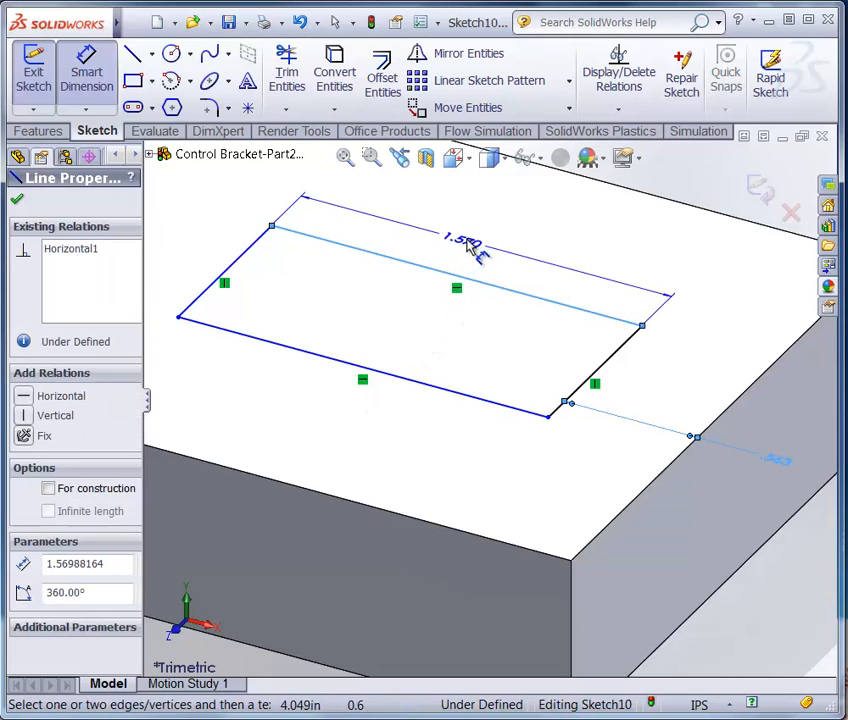
click(468, 244)
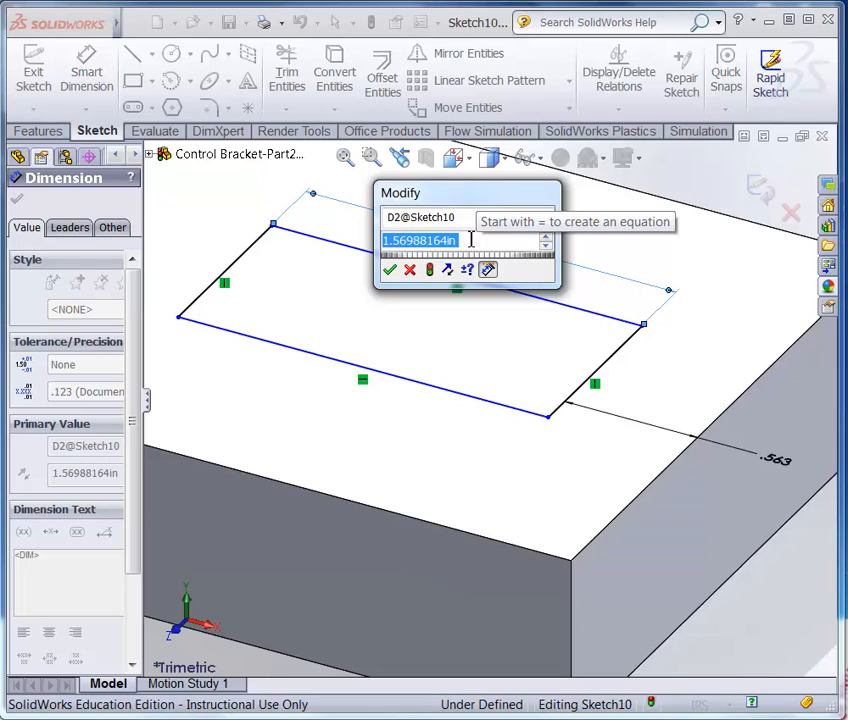
text(2.25)
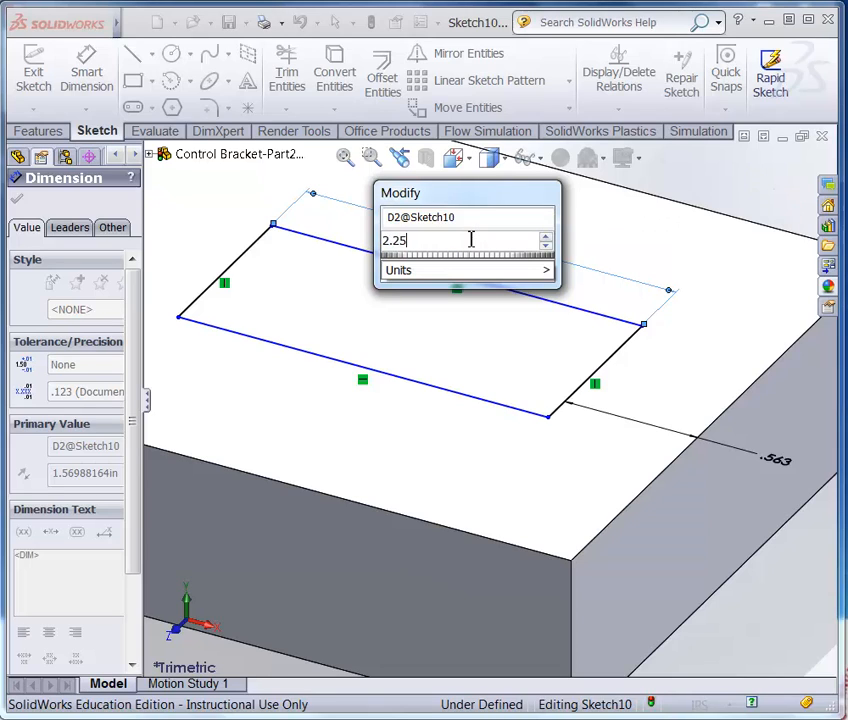
key(Return)
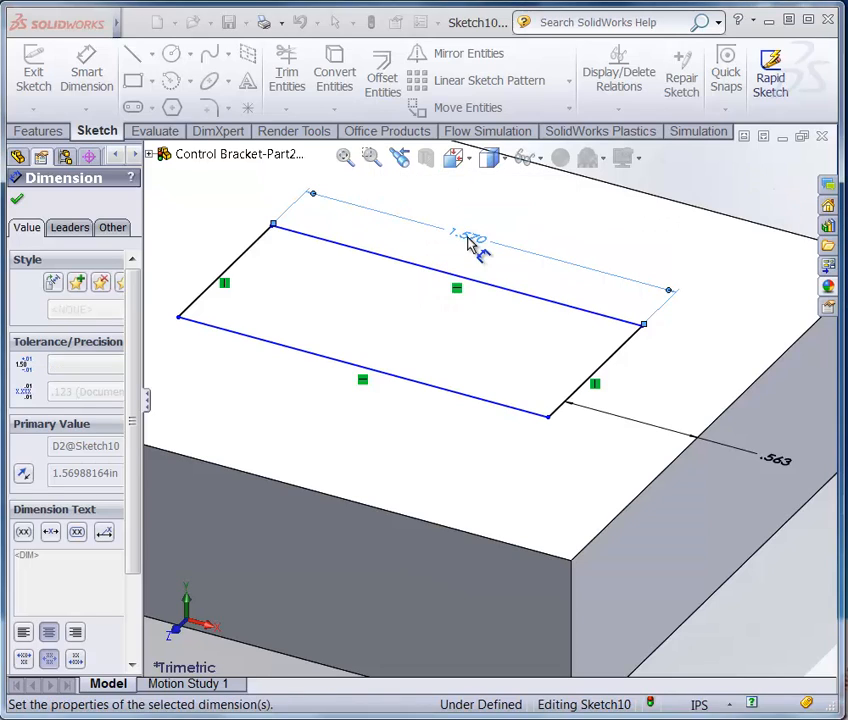
- Dimension the rectangle's side running across the base's width as 2 in, and end dimensioning
scroll(536, 290, up, 2)
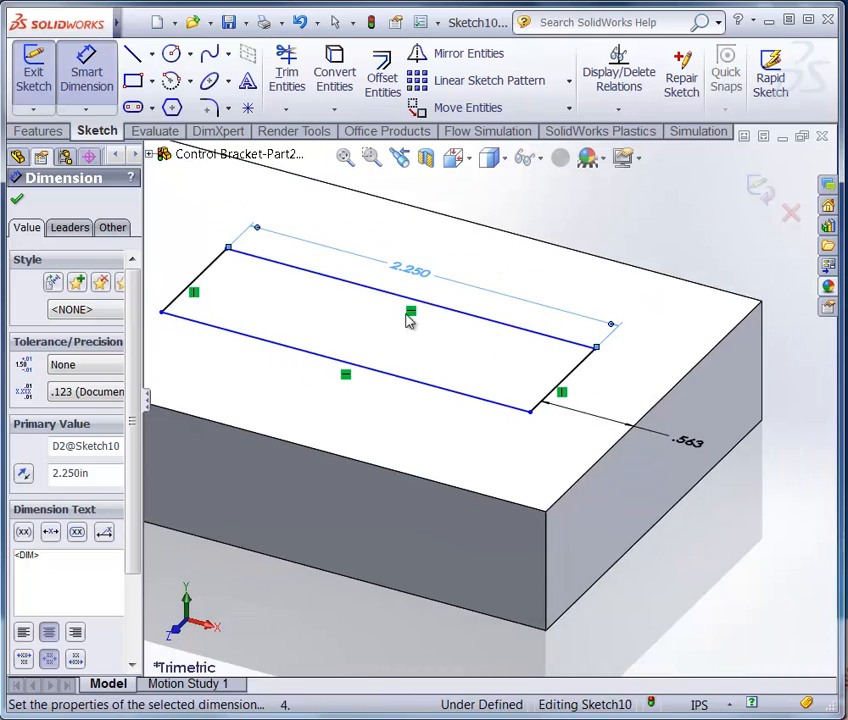
click(197, 279)
scroll(303, 302, down, 1)
scroll(340, 330, down, 1)
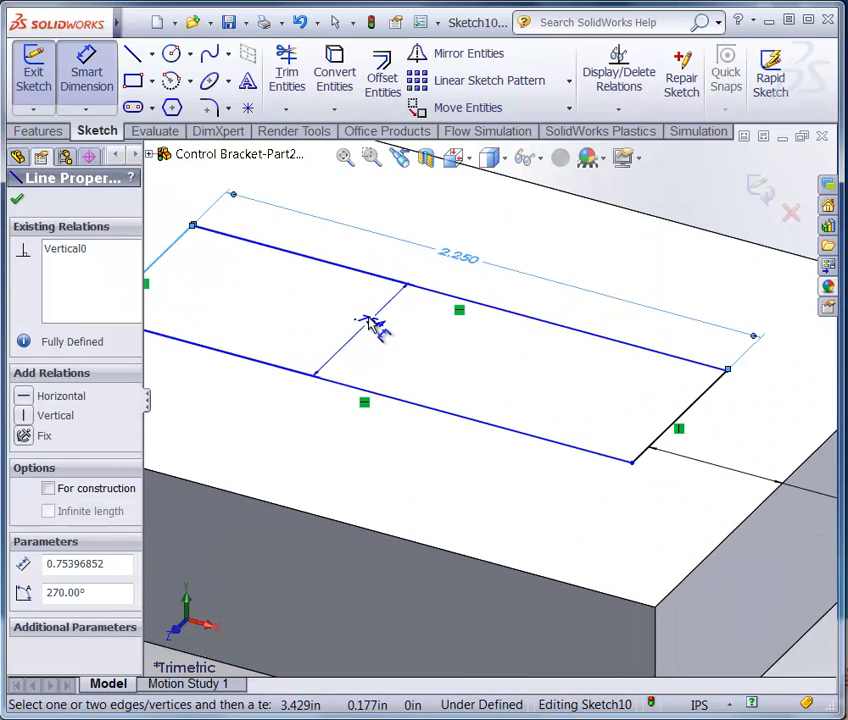
scroll(375, 326, up, 2)
scroll(350, 309, down, 3)
click(309, 391)
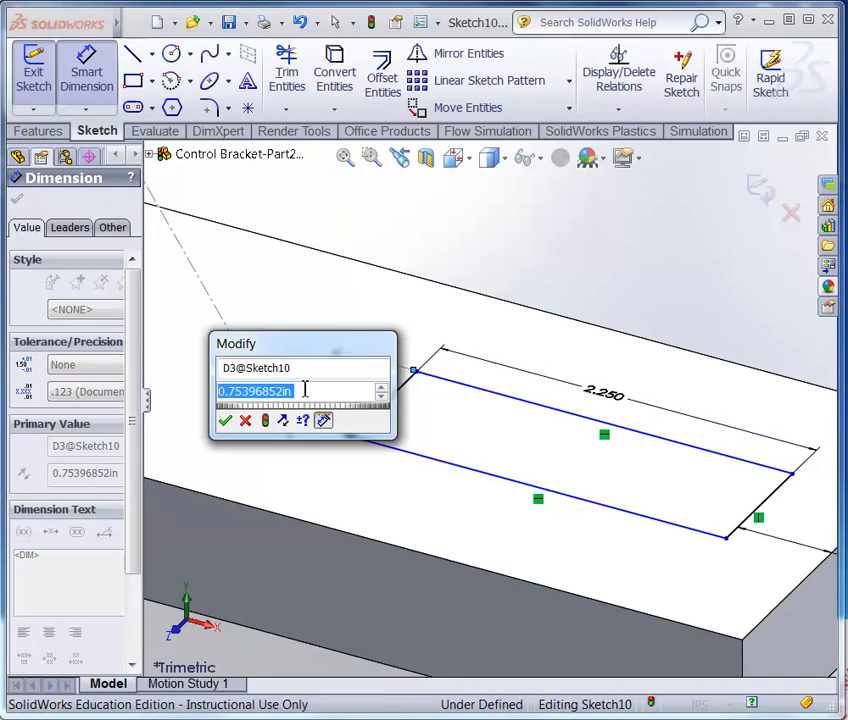
text(2)
key(Return)
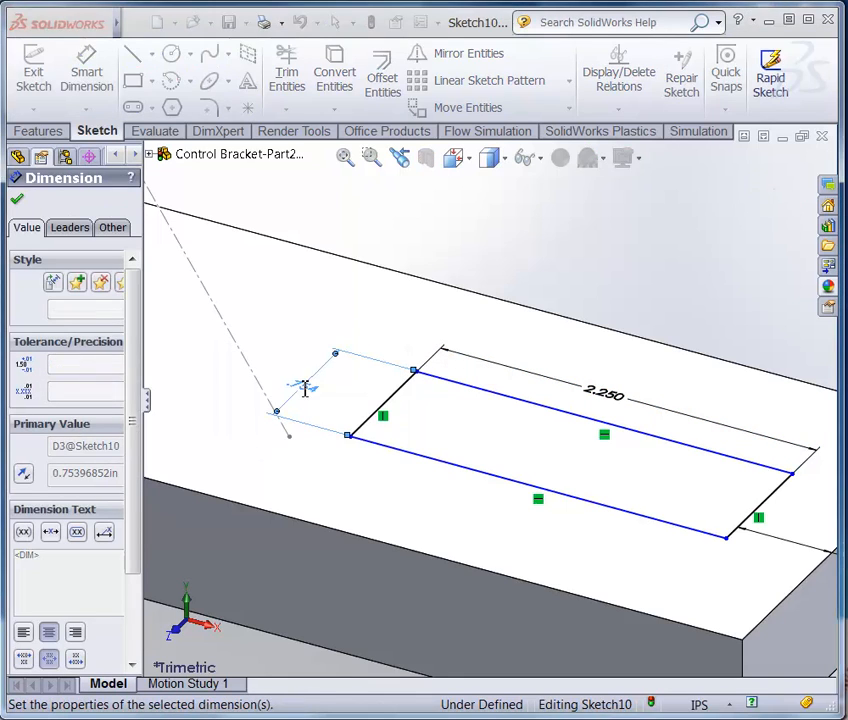
scroll(447, 460, up, 3)
scroll(541, 524, down, 2)
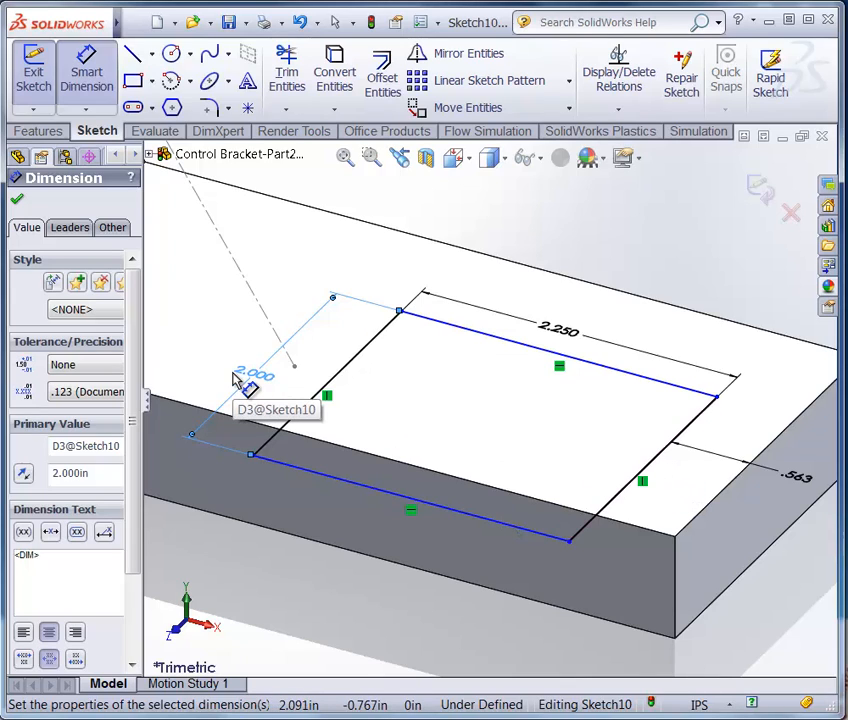
click(618, 376)
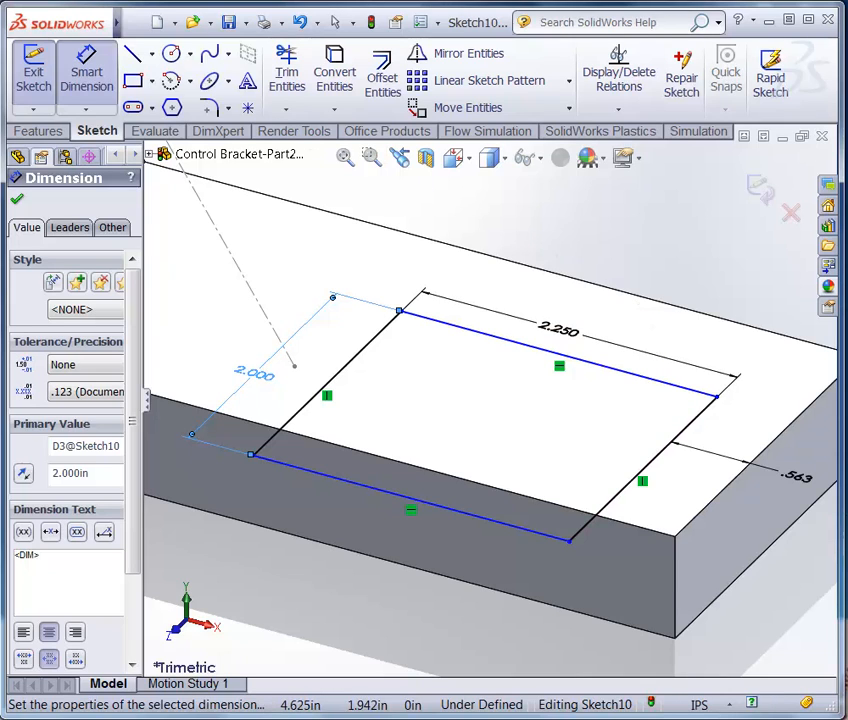
key(Escape)
- Fit the whole part in view and orient the view normal to the rectangle sketch
key(f)
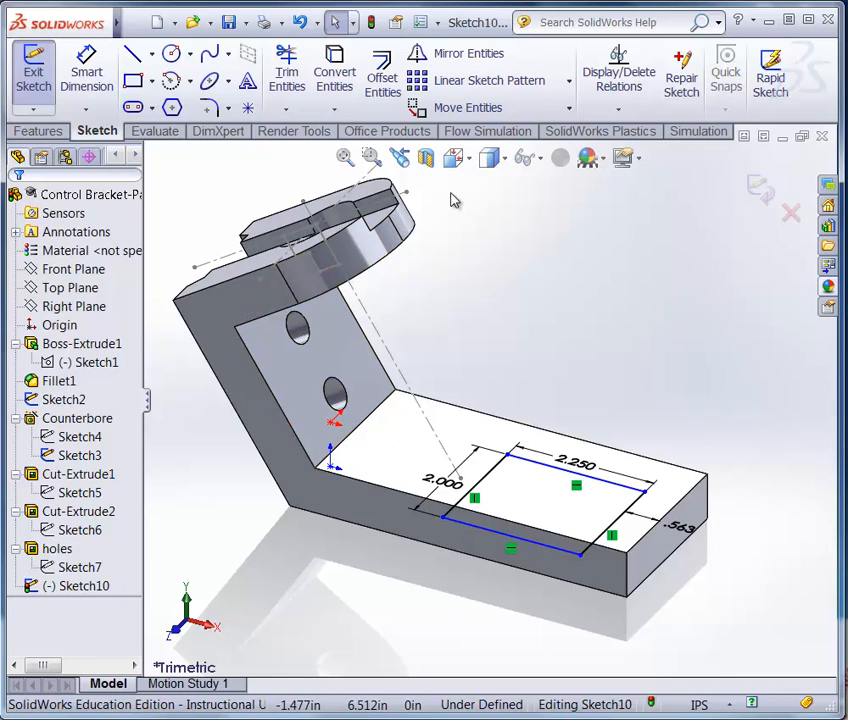
click(88, 587)
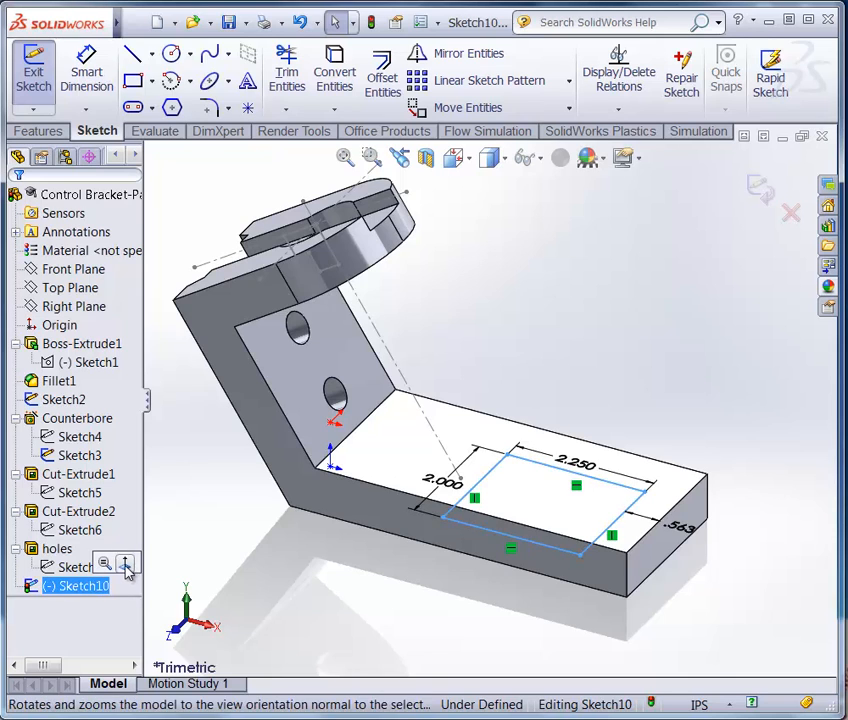
click(125, 566)
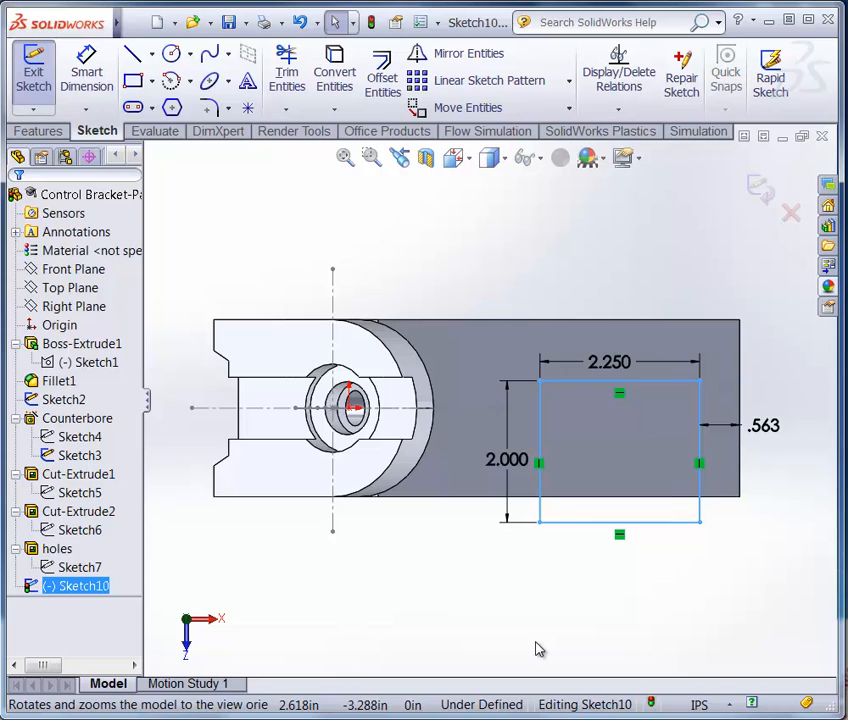
- Sketch a horizontal centerline about 9.6 in long along the middle of the base, extending past its free end edge
click(152, 54)
click(160, 99)
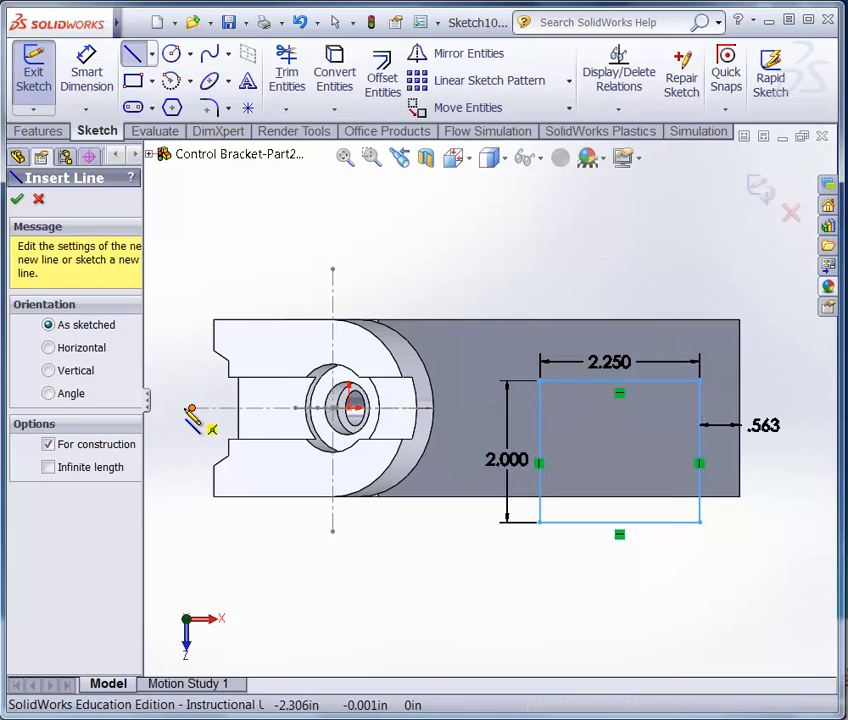
click(176, 407)
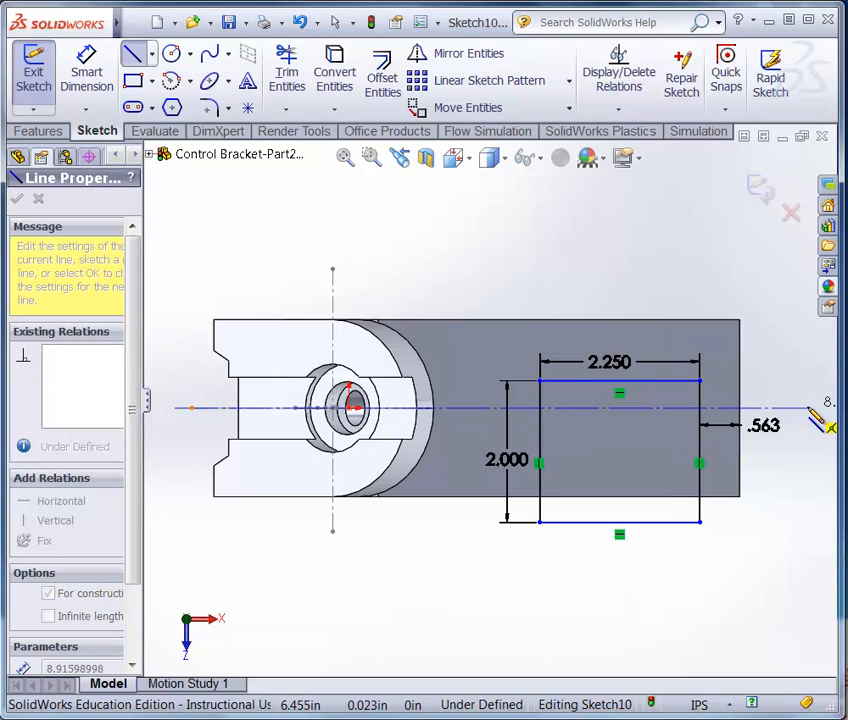
scroll(490, 401, up, 2)
scroll(458, 441, down, 1)
scroll(800, 394, up, 3)
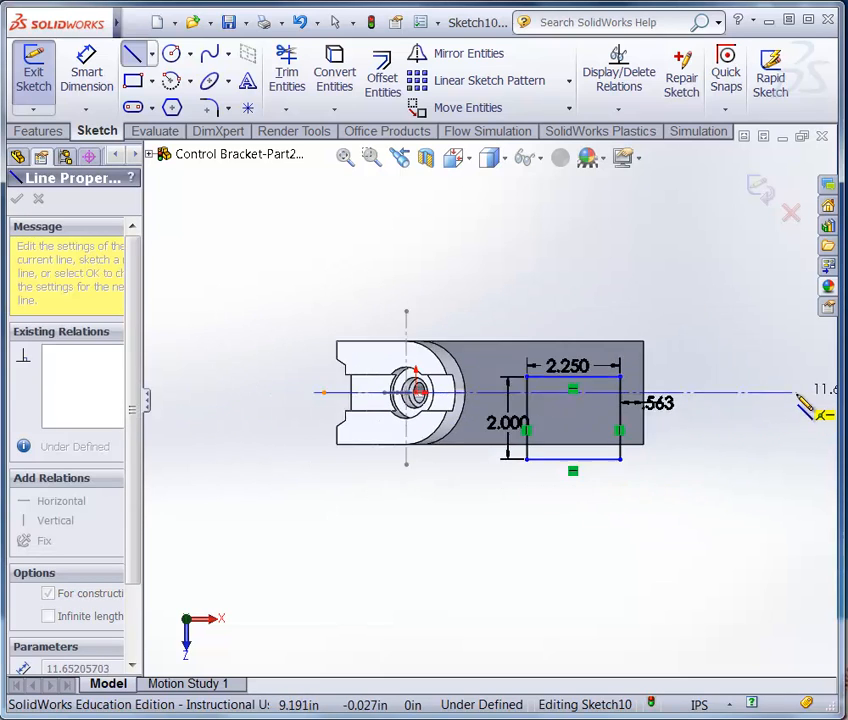
scroll(694, 390, down, 3)
scroll(688, 393, down, 1)
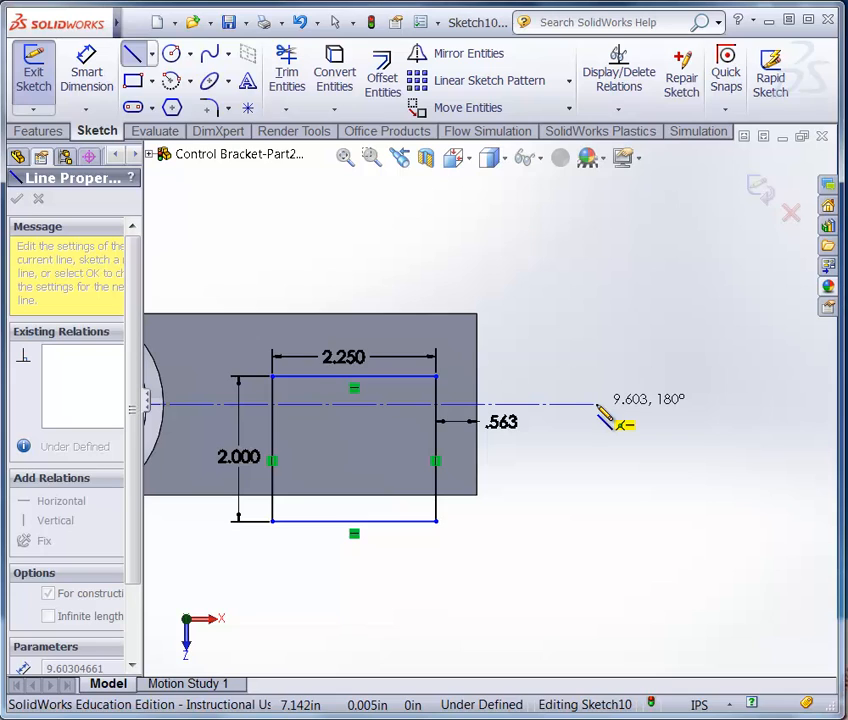
click(597, 405)
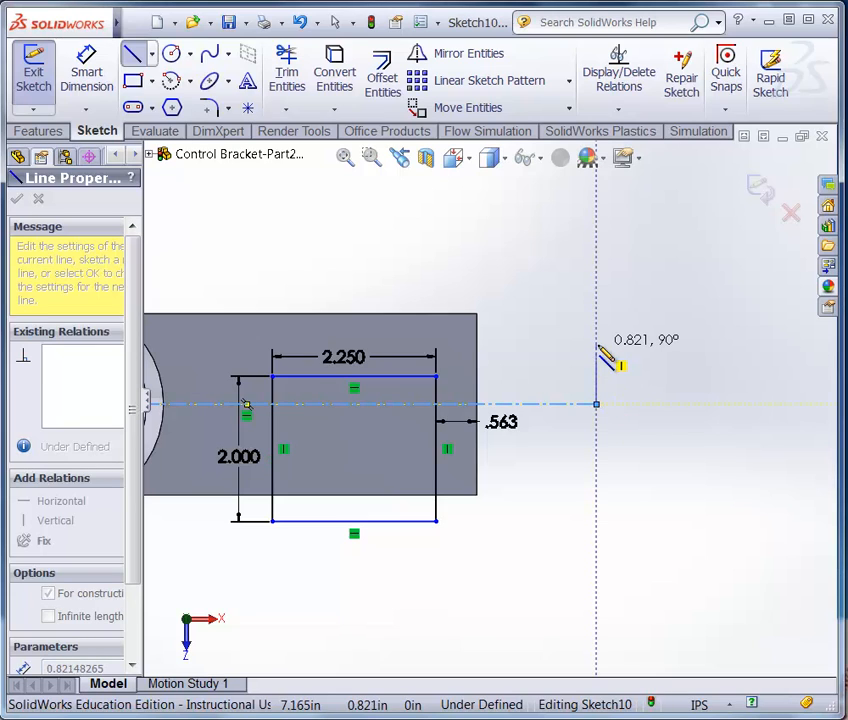
key(Escape)
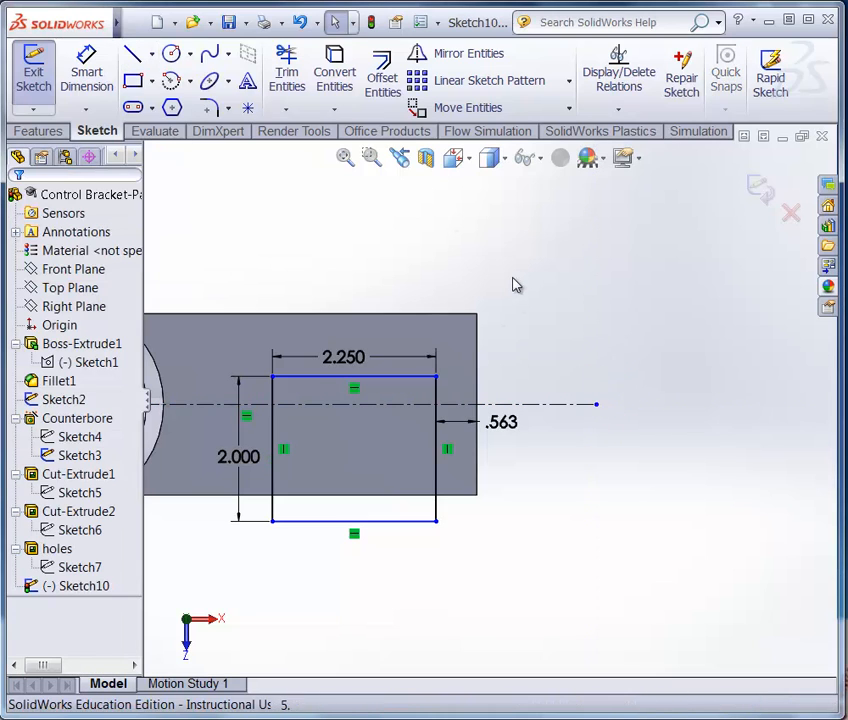
- Dimension the distance between the centerline and the rectangle's nearest 2.25 in side as 1 in, and place the dimension just beyond the base's free end
click(84, 78)
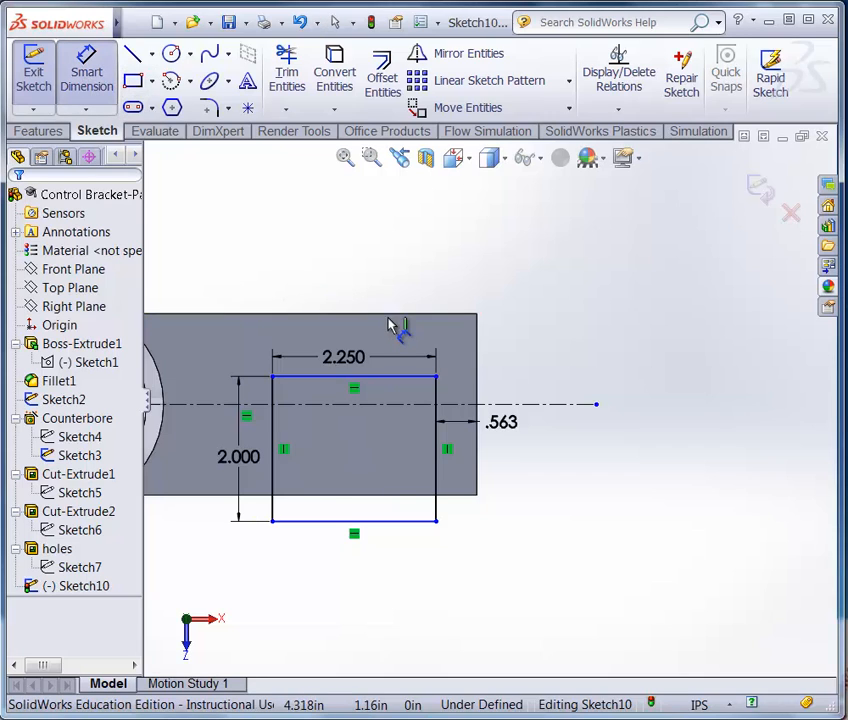
click(390, 382)
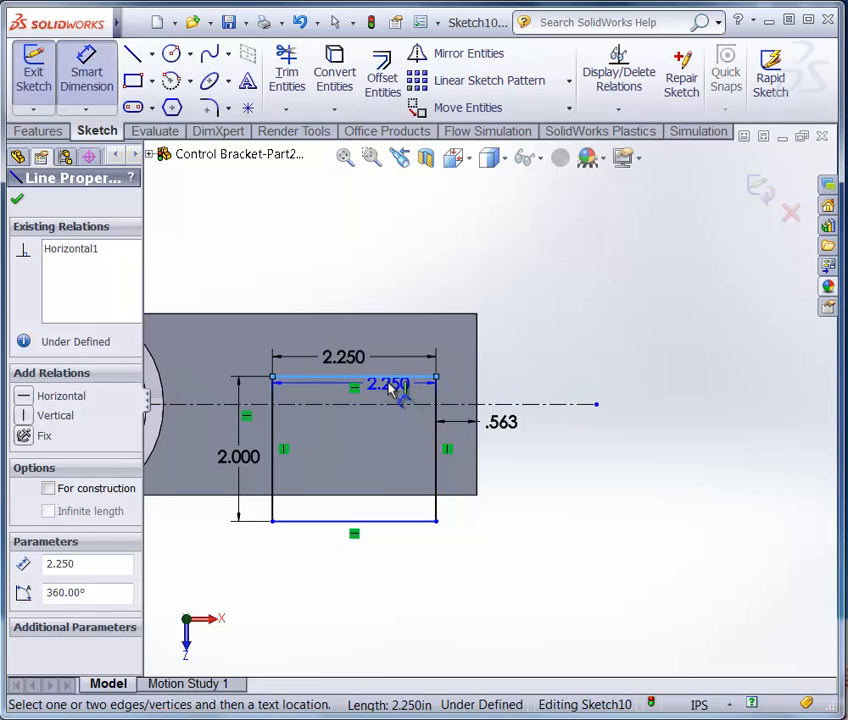
click(553, 404)
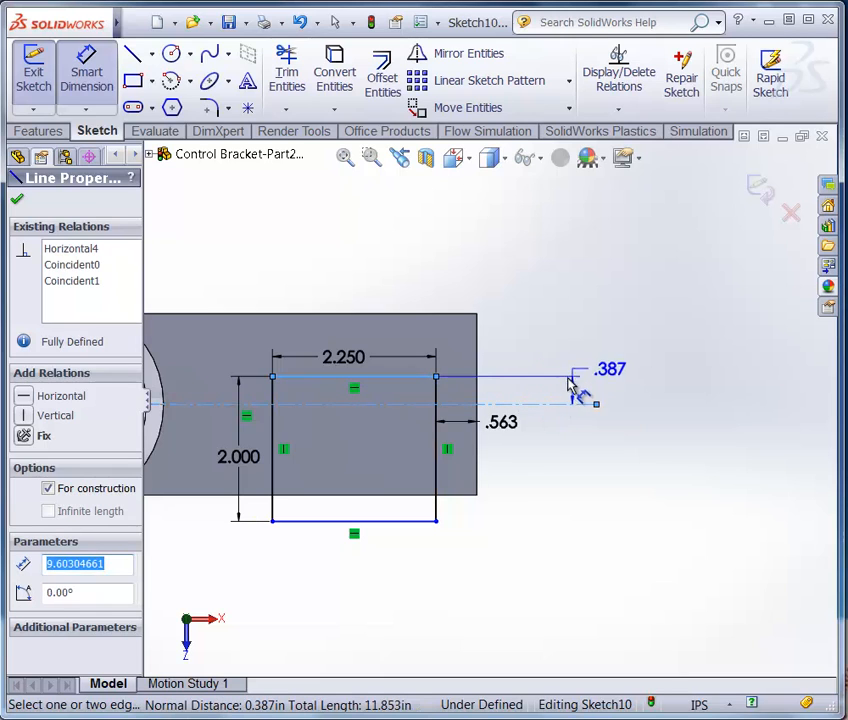
click(565, 388)
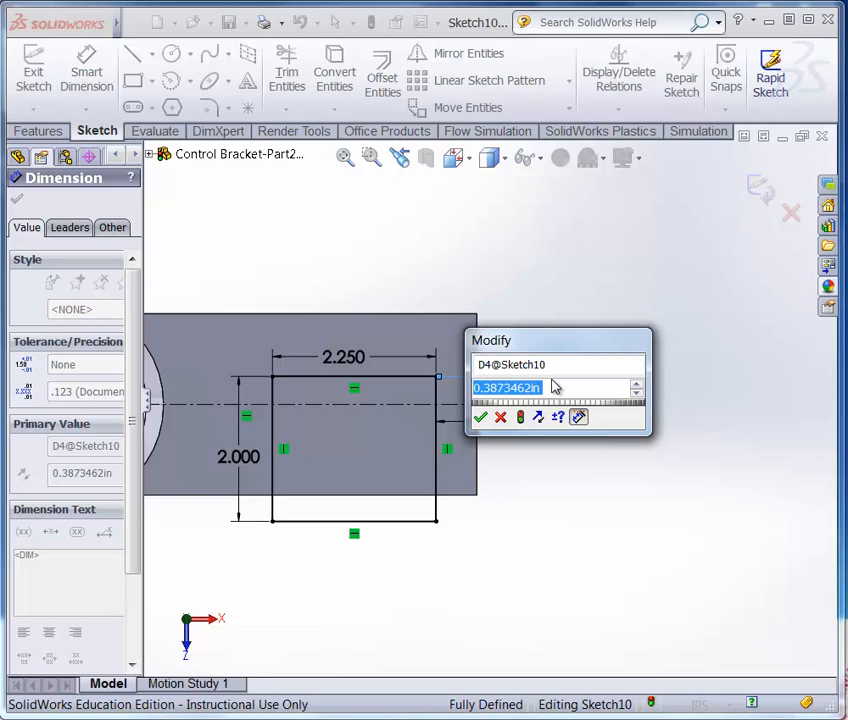
key(BackSpace)
text(.5)
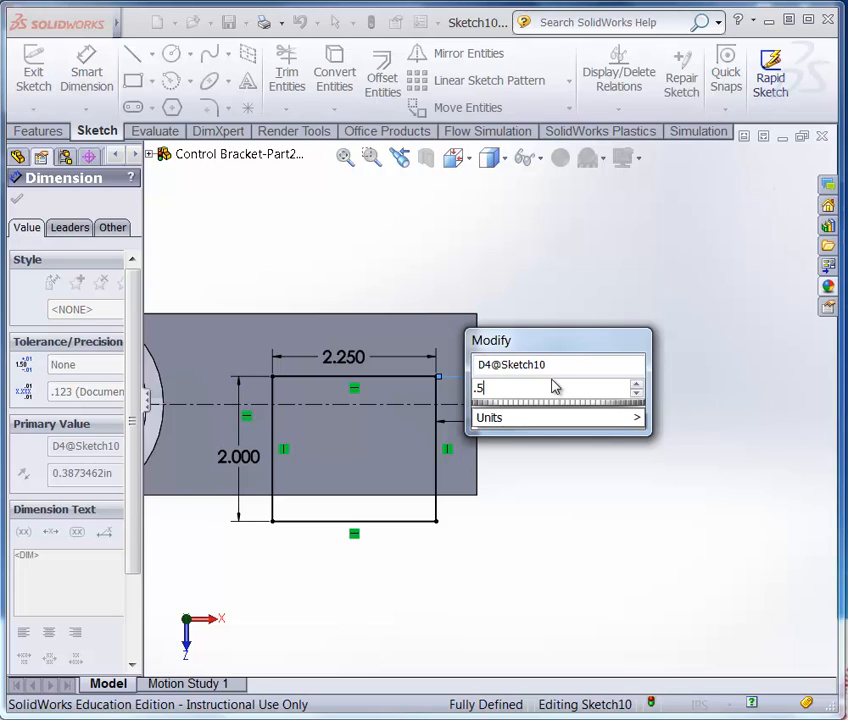
key(BackSpace)
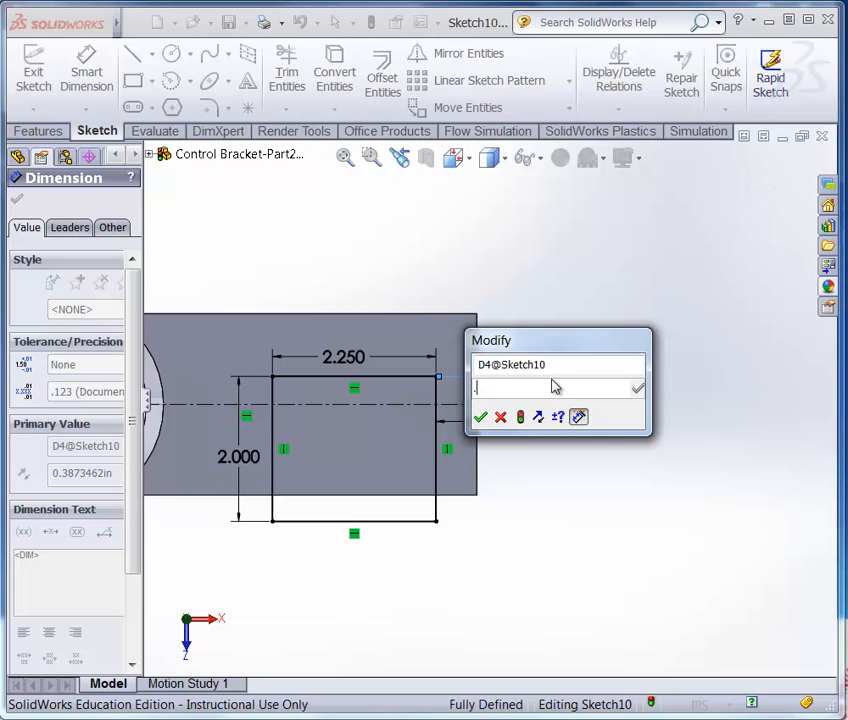
text(1)
key(Return)
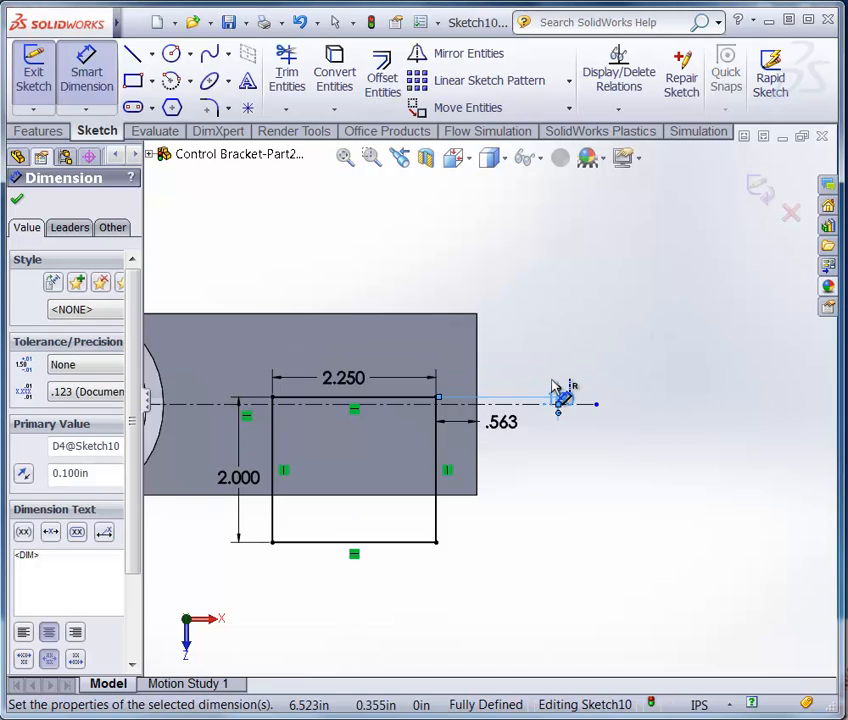
click(562, 404)
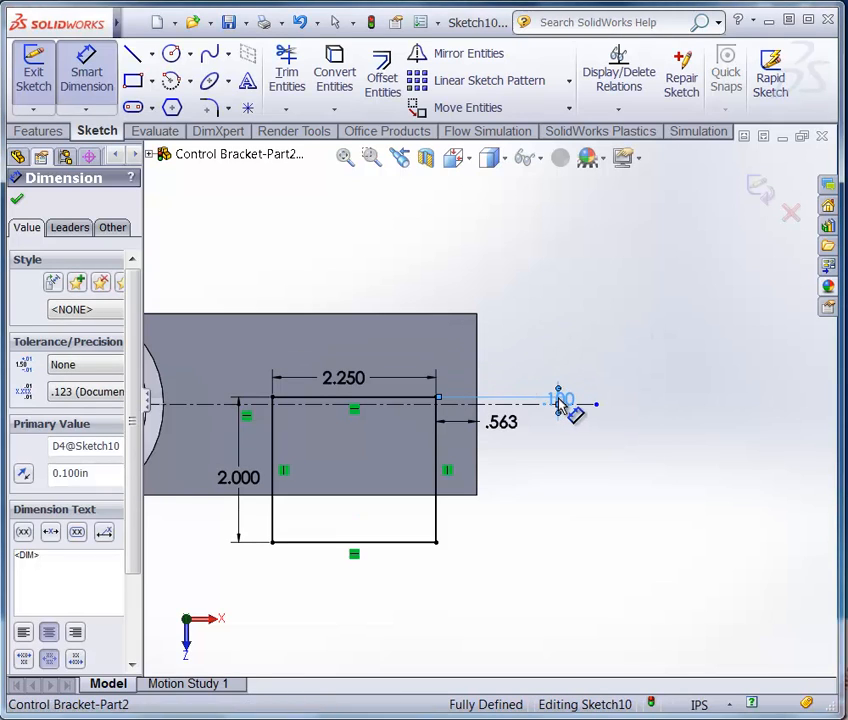
text(1)
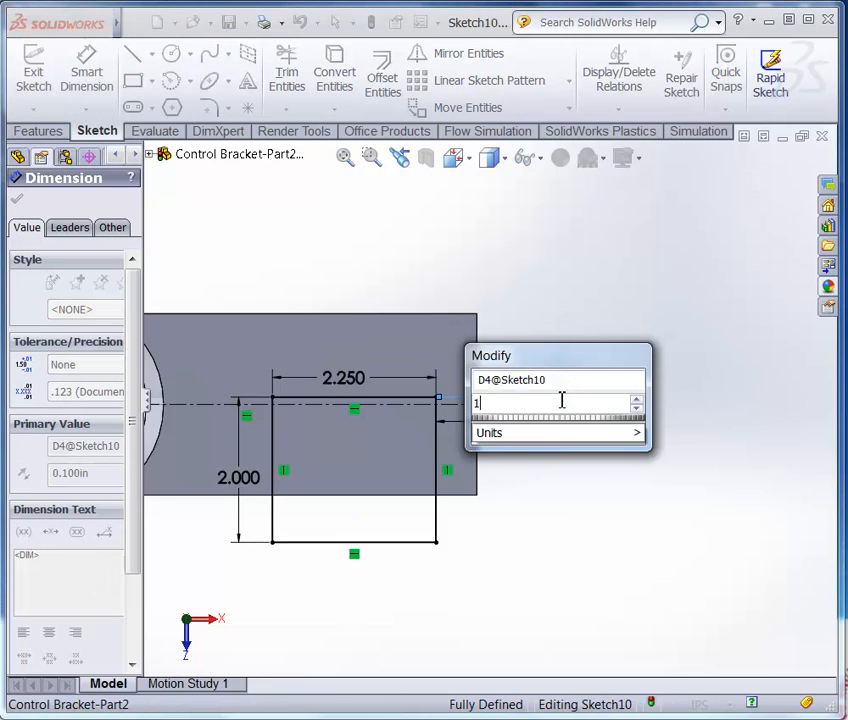
key(Return)
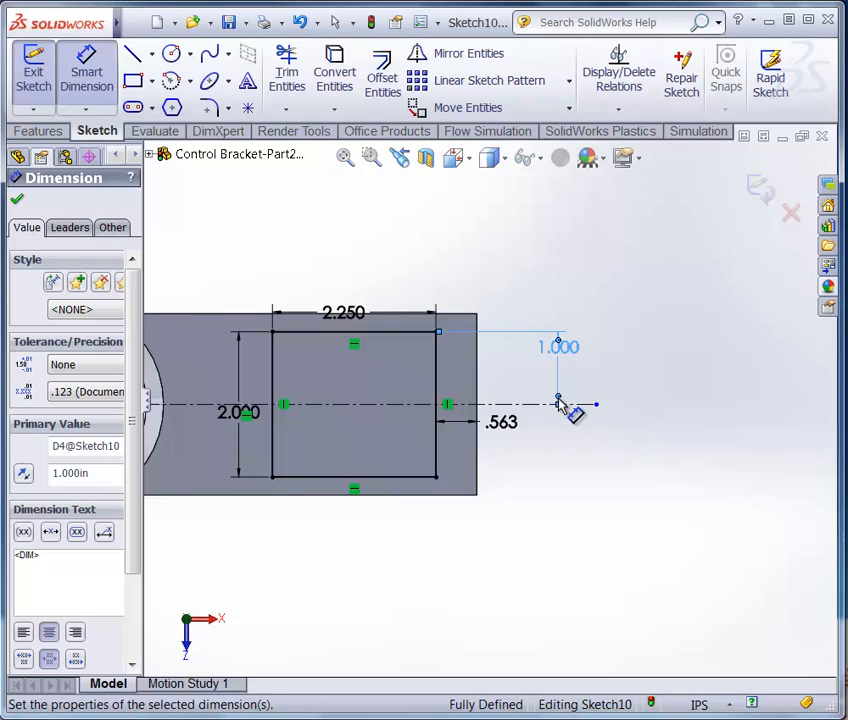
drag(577, 360, 541, 378)
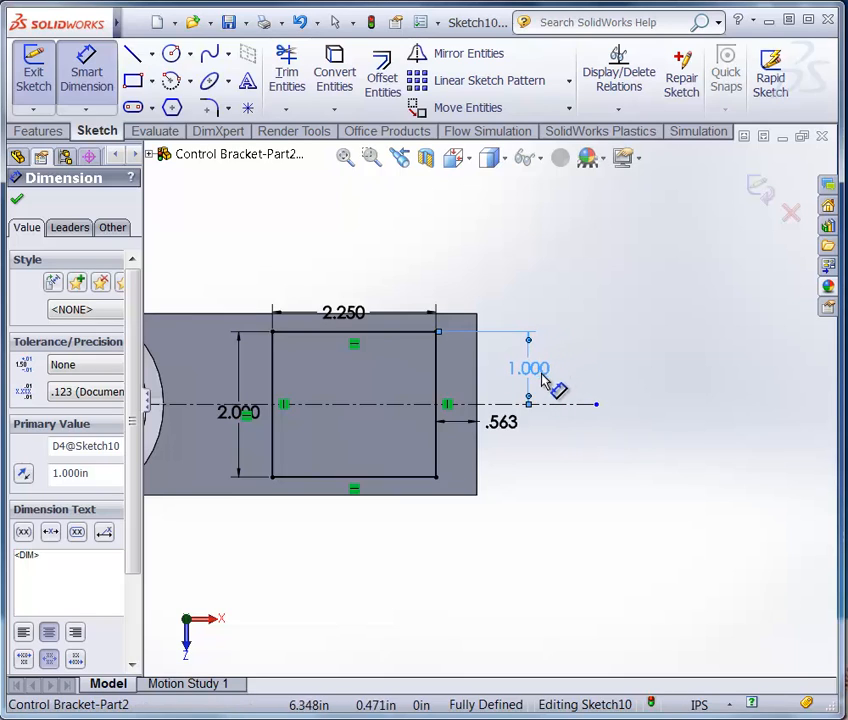
click(634, 378)
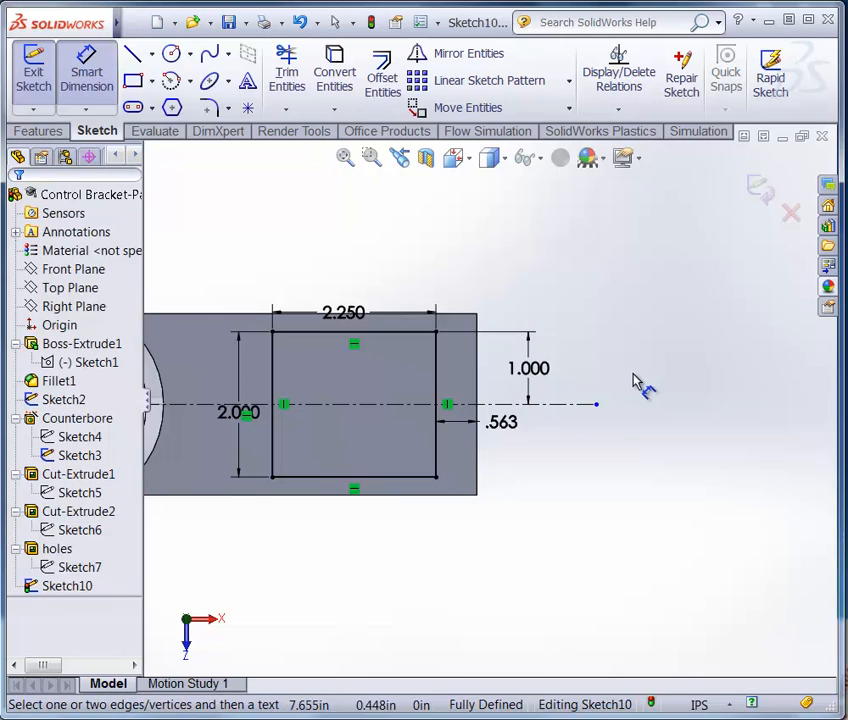
- Extrude the rectangle upward from the base as a Blind boss 0.25 in deep, merged with the part
click(36, 132)
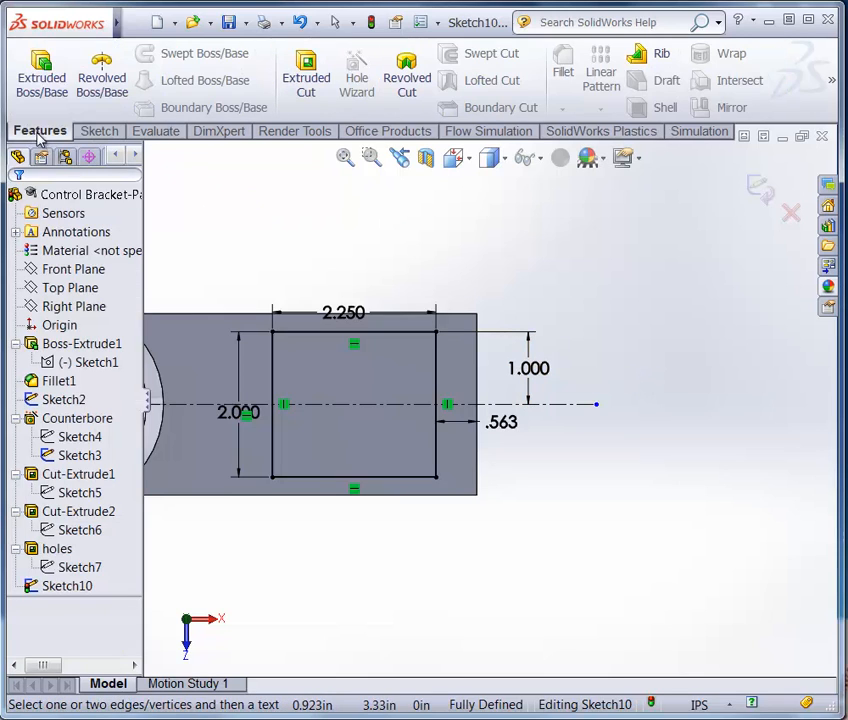
click(40, 80)
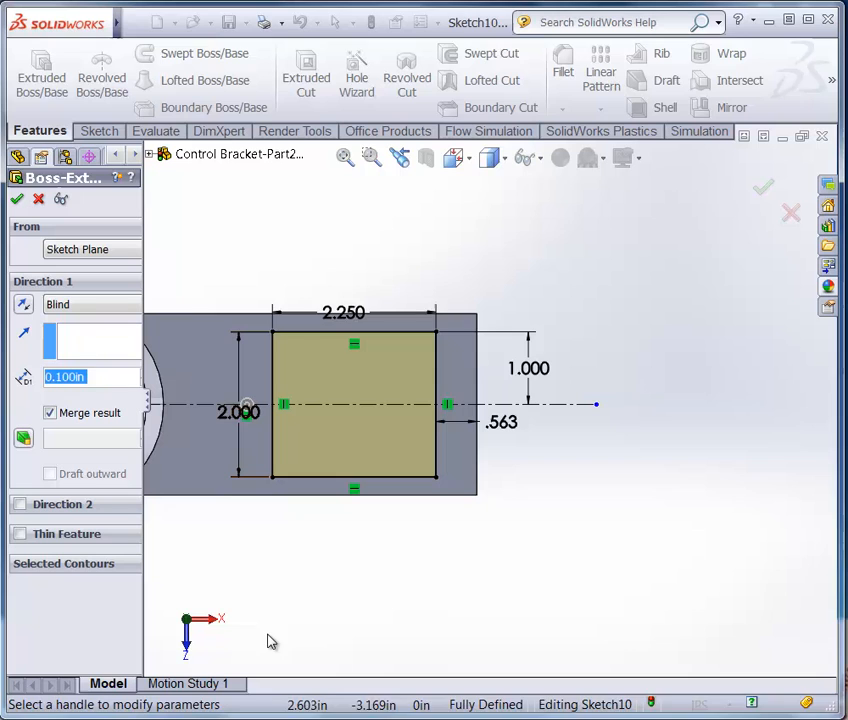
click(459, 160)
click(567, 217)
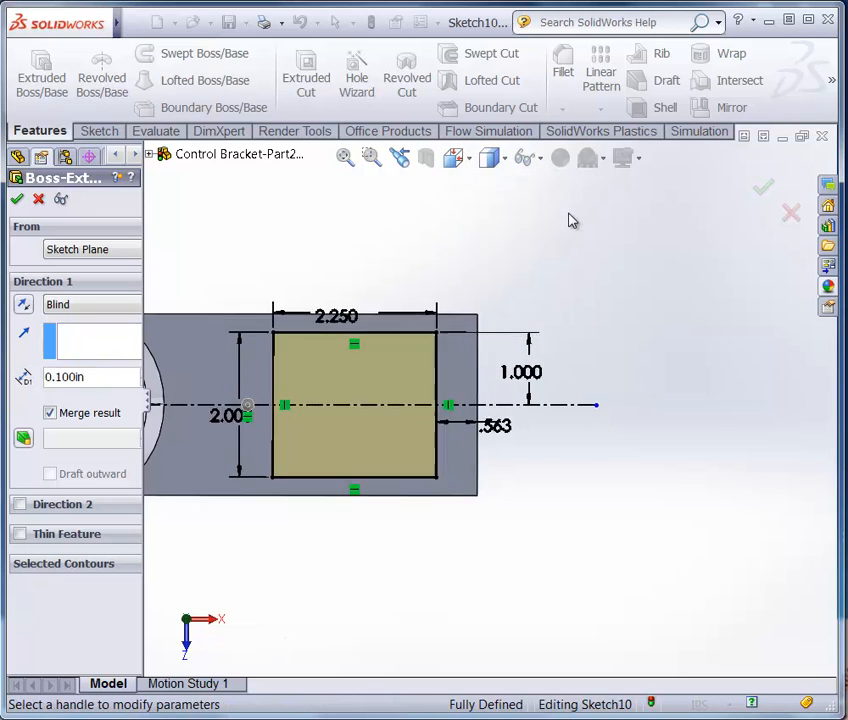
scroll(651, 561, down, 3)
scroll(651, 561, down, 2)
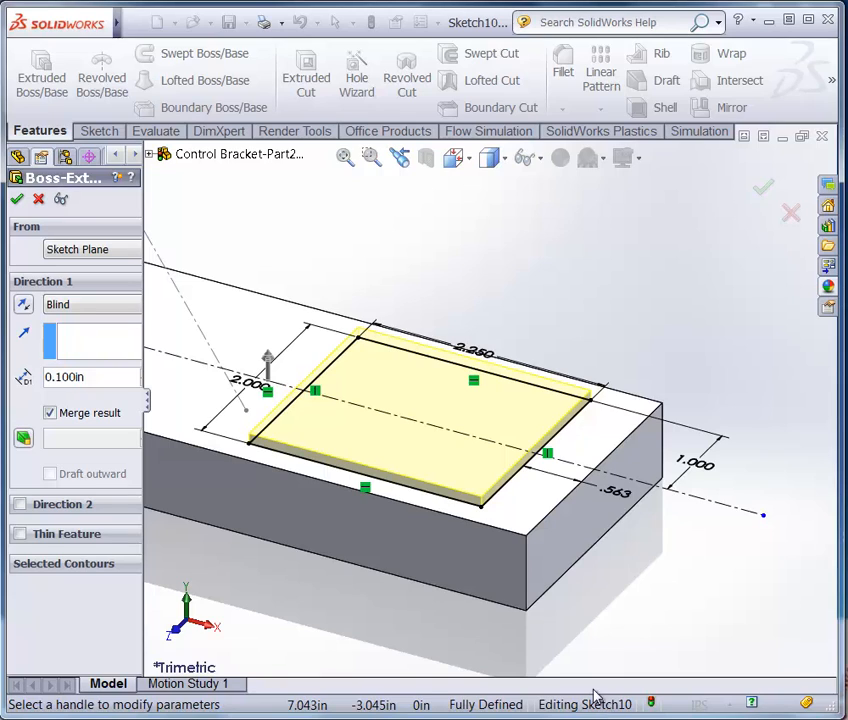
click(22, 312)
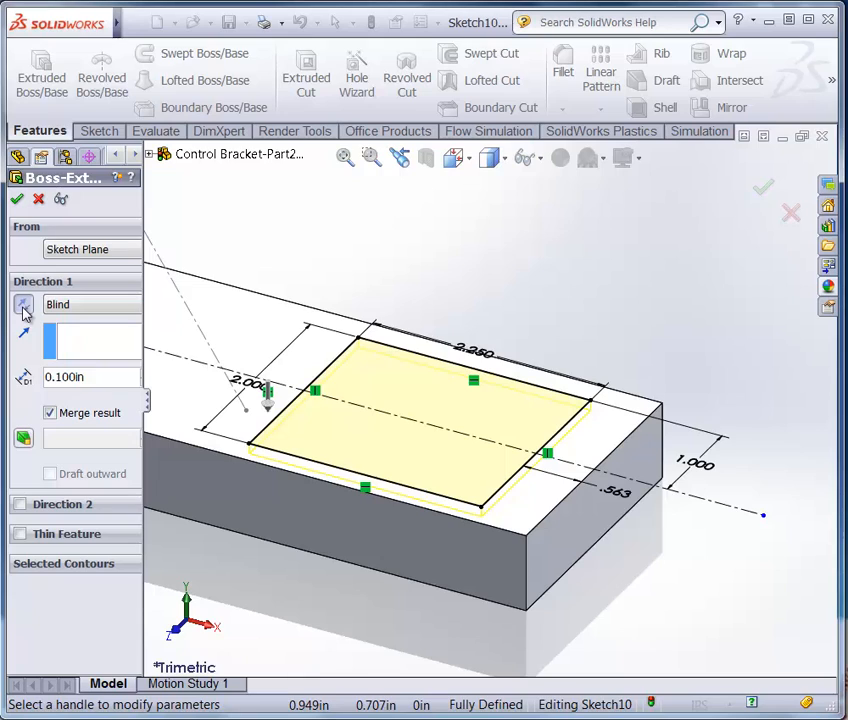
click(23, 312)
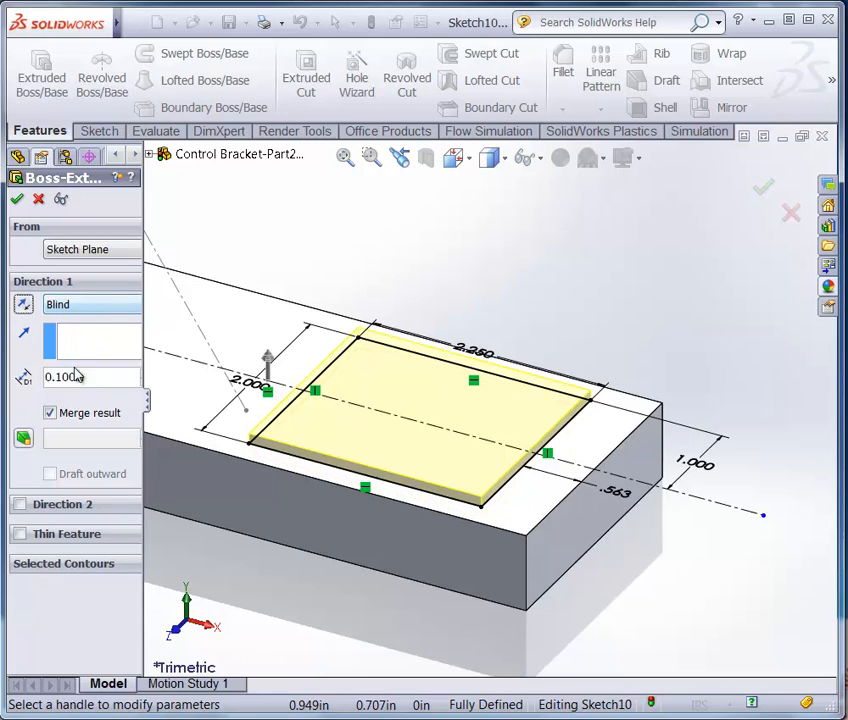
drag(93, 377, 41, 381)
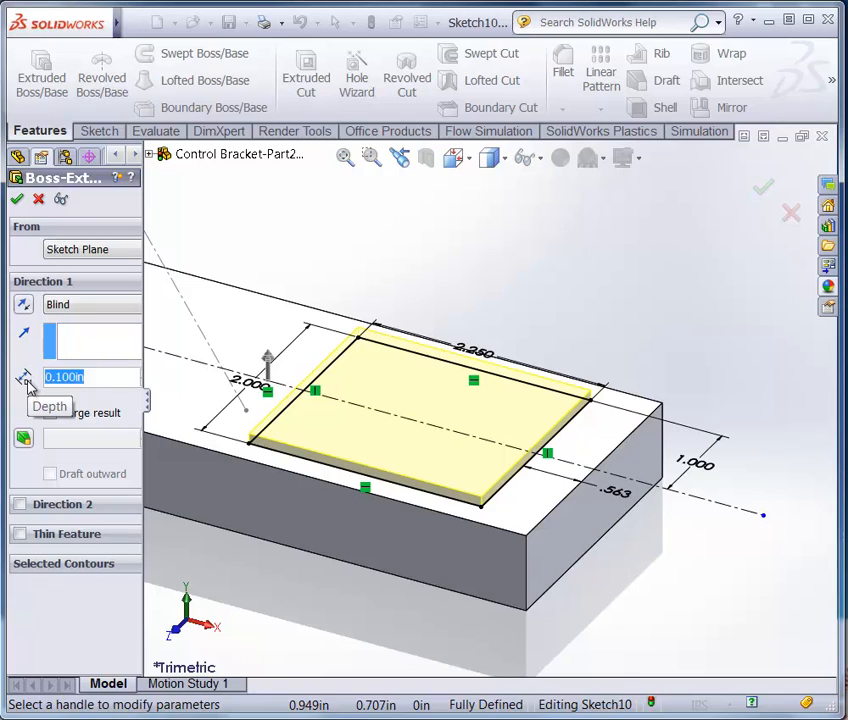
text(.25)
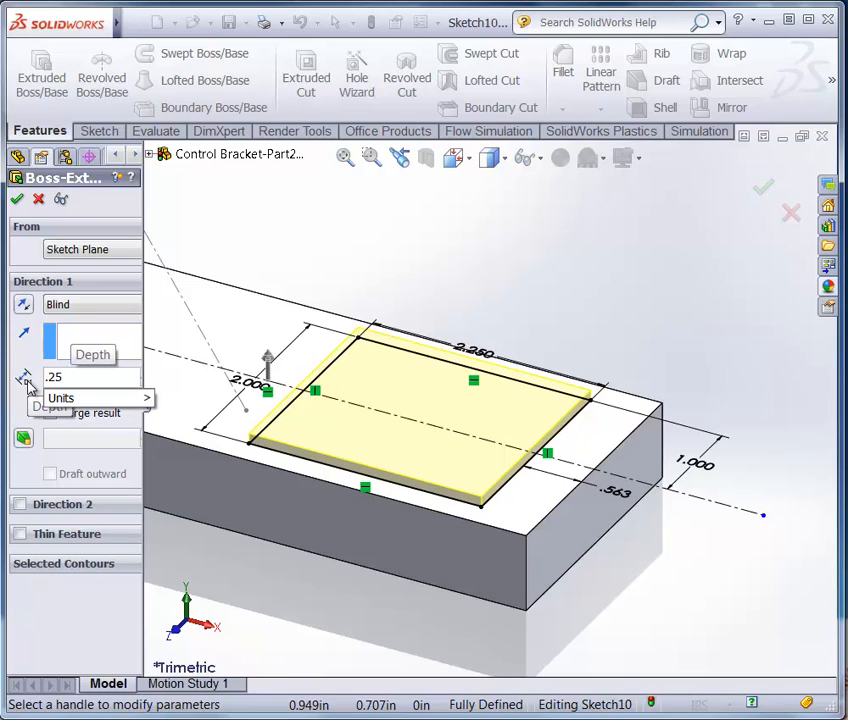
key(Return)
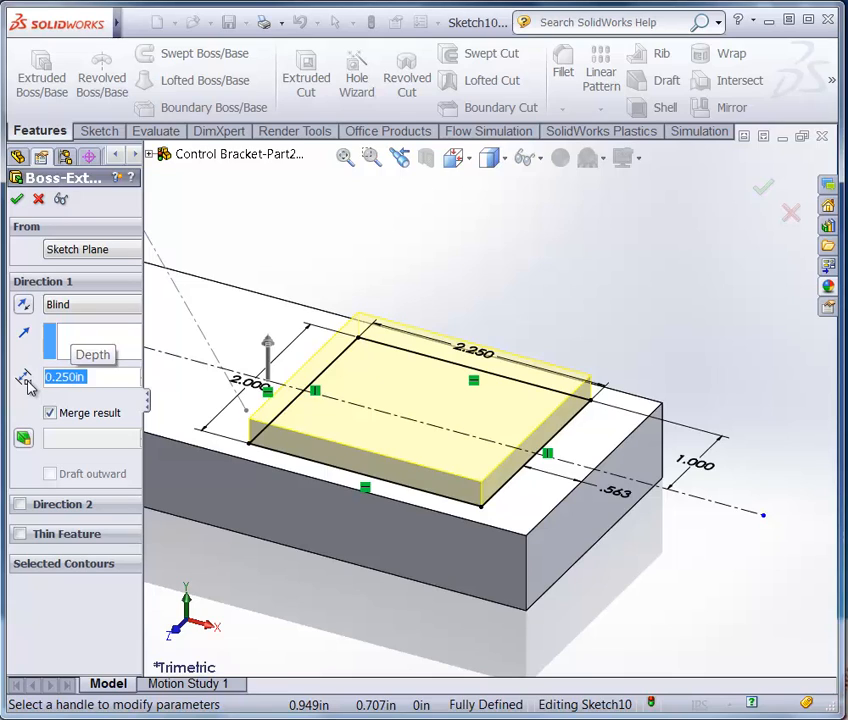
click(16, 197)
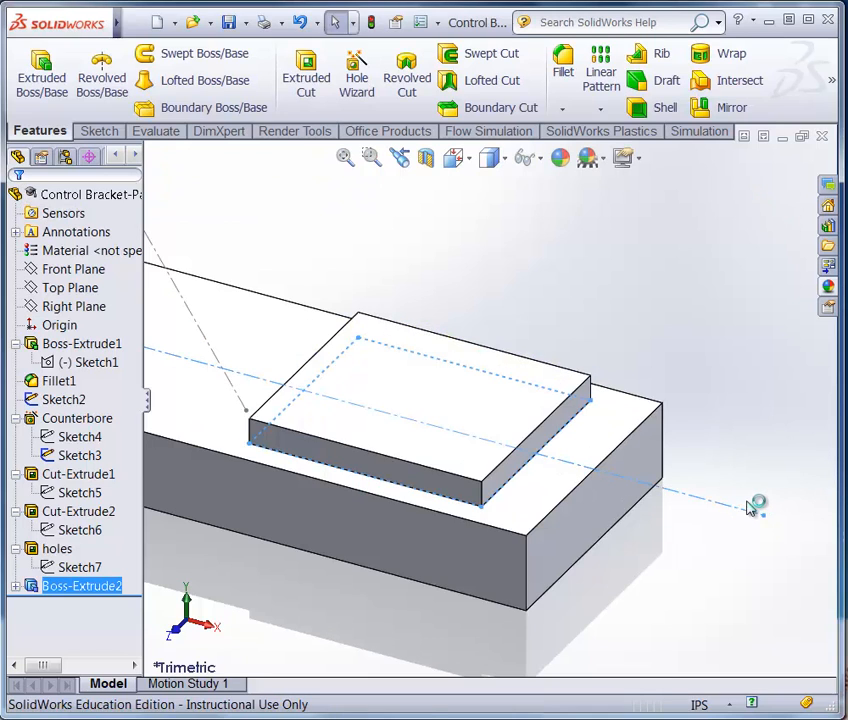
- Switch to the control bracket drawing PDF in Adobe Acrobat Pro to consult the dimensions
scroll(753, 500, up, 3)
scroll(250, 275, down, 2)
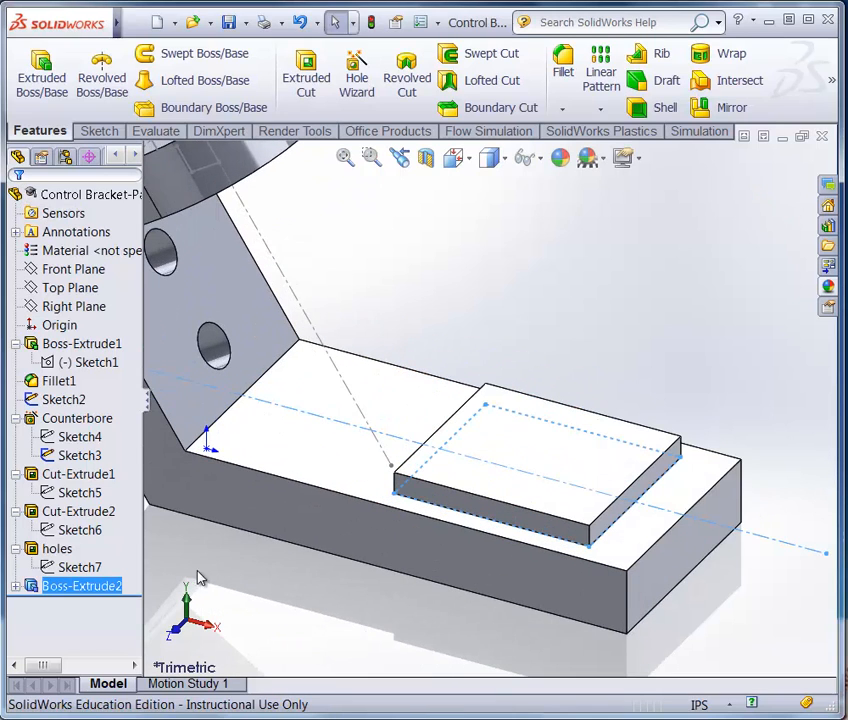
key(alt+Tab)
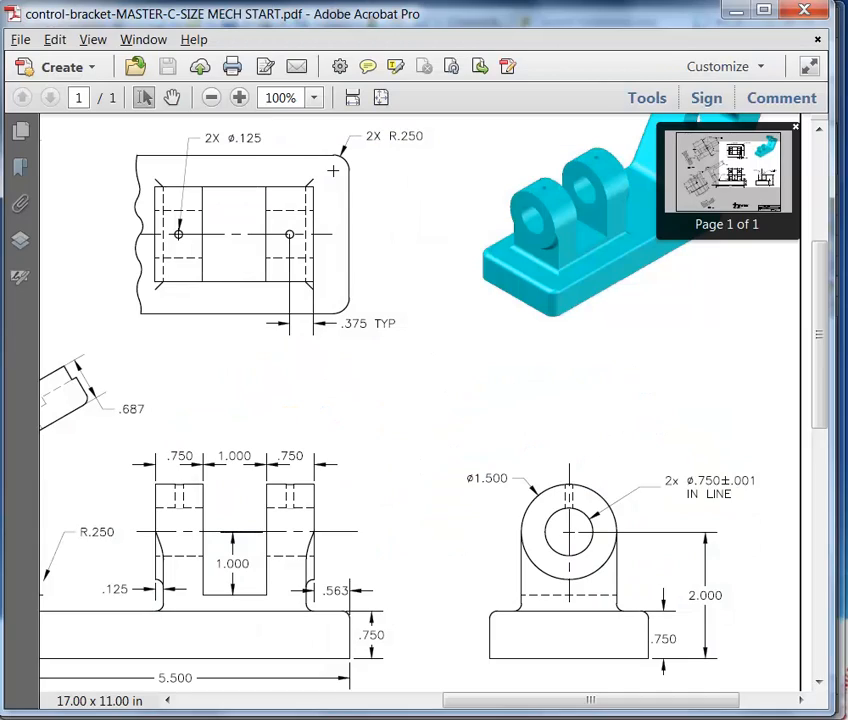